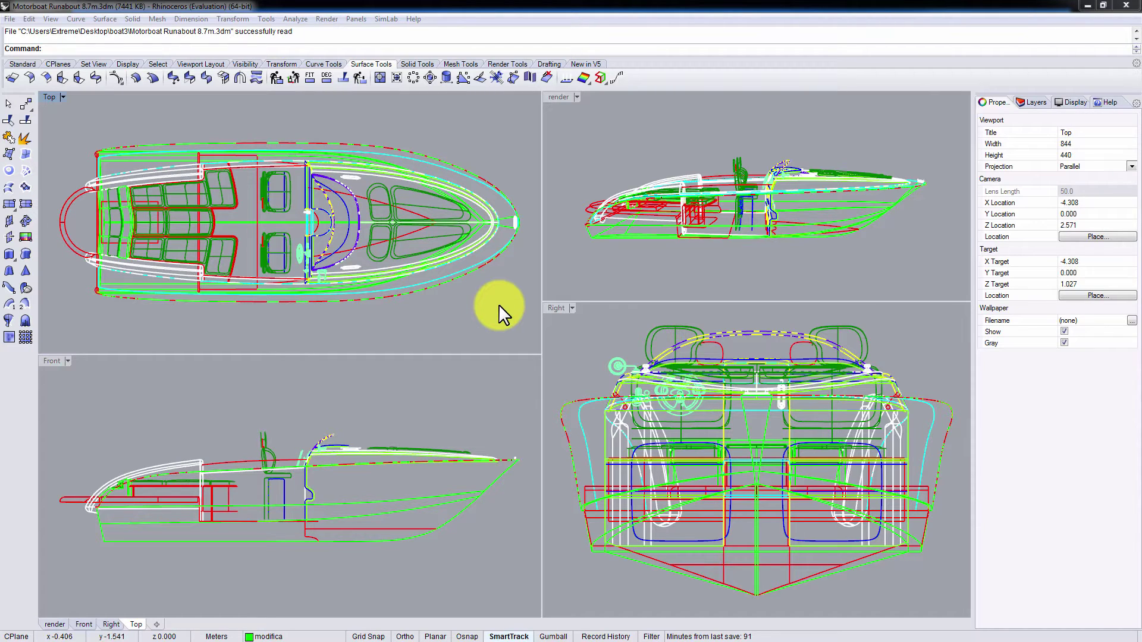
Step: Maximise the render perspective viewport and switch it to Rendered display mode
{"action": "double_click", "coordinate": [562, 96]}
{"action": "middle_click", "coordinate": [532, 167]}
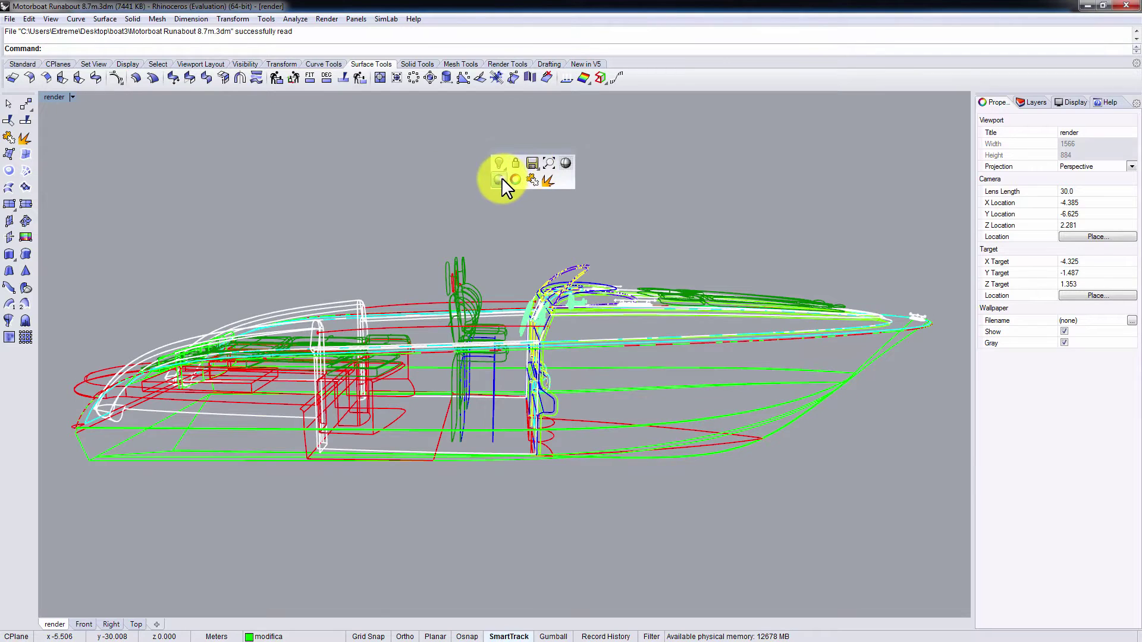
{"action": "left_click", "coordinate": [501, 177]}
Step: Inspect the rendered boat, selecting the hull side strip, a seat cushion and the deck cushion
{"action": "mouse_move", "coordinate": [599, 235]}
{"action": "right_mouse_down"}
{"action": "mouse_move", "coordinate": [559, 226]}
{"action": "mouse_move", "coordinate": [341, 255]}
{"action": "mouse_move", "coordinate": [351, 262]}
{"action": "right_mouse_up"}
{"action": "right_click_drag", "start_coordinate": [463, 288], "coordinate": [515, 250], "text": "shift"}
{"action": "left_click", "coordinate": [598, 345]}
{"action": "key", "text": "Escape"}
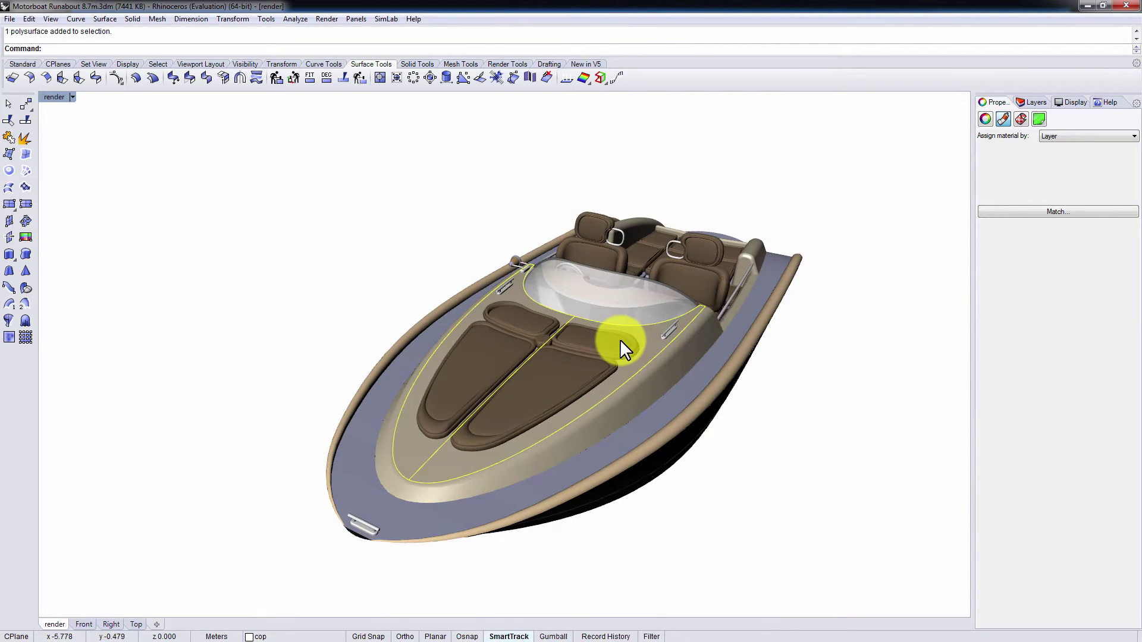
{"action": "left_click", "coordinate": [620, 340]}
{"action": "left_click", "coordinate": [565, 375]}
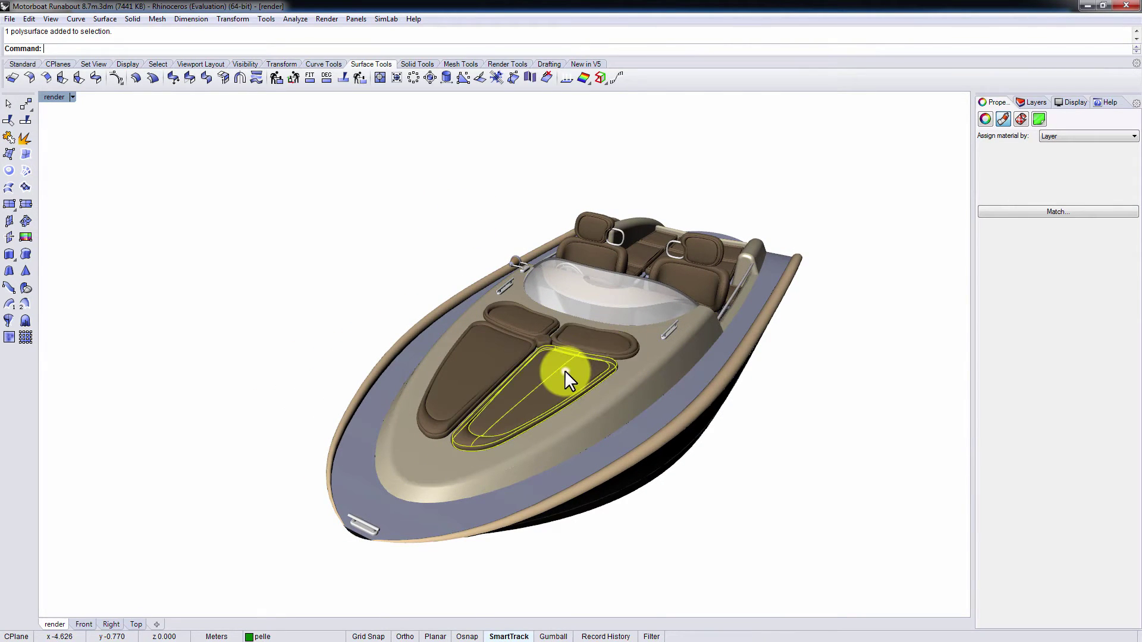
{"action": "left_click", "coordinate": [785, 400]}
{"action": "right_click_drag", "start_coordinate": [786, 401], "coordinate": [725, 409]}
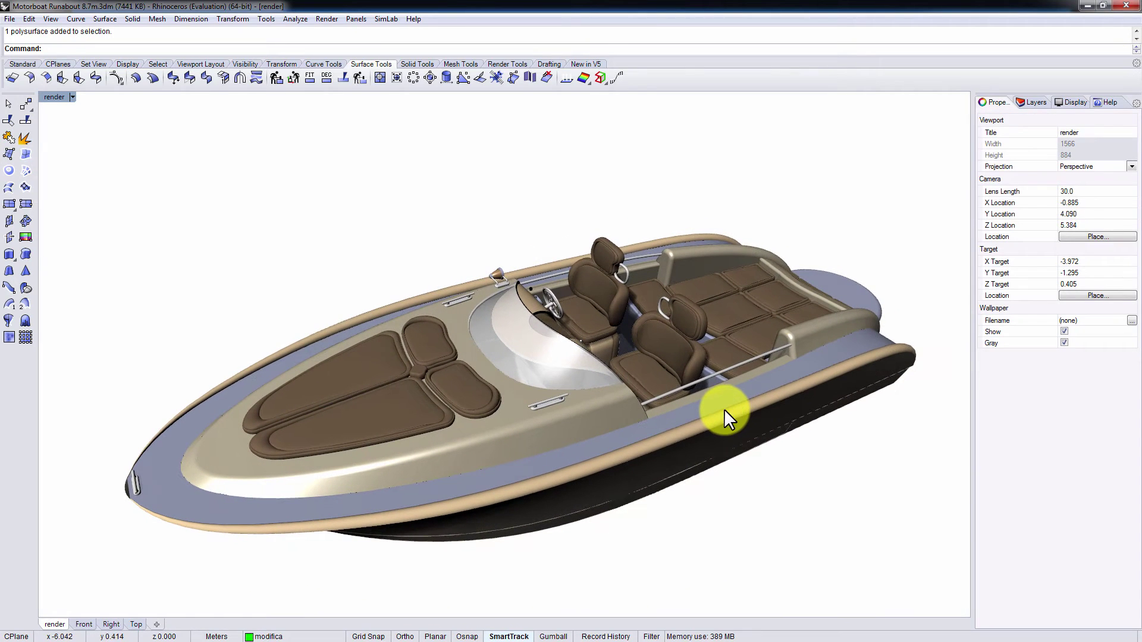
Step: Run SimLab > Composer Integration > Link With SimLab to send the boat to Composer
{"action": "left_click", "coordinate": [387, 20]}
{"action": "mouse_move", "coordinate": [394, 31]}
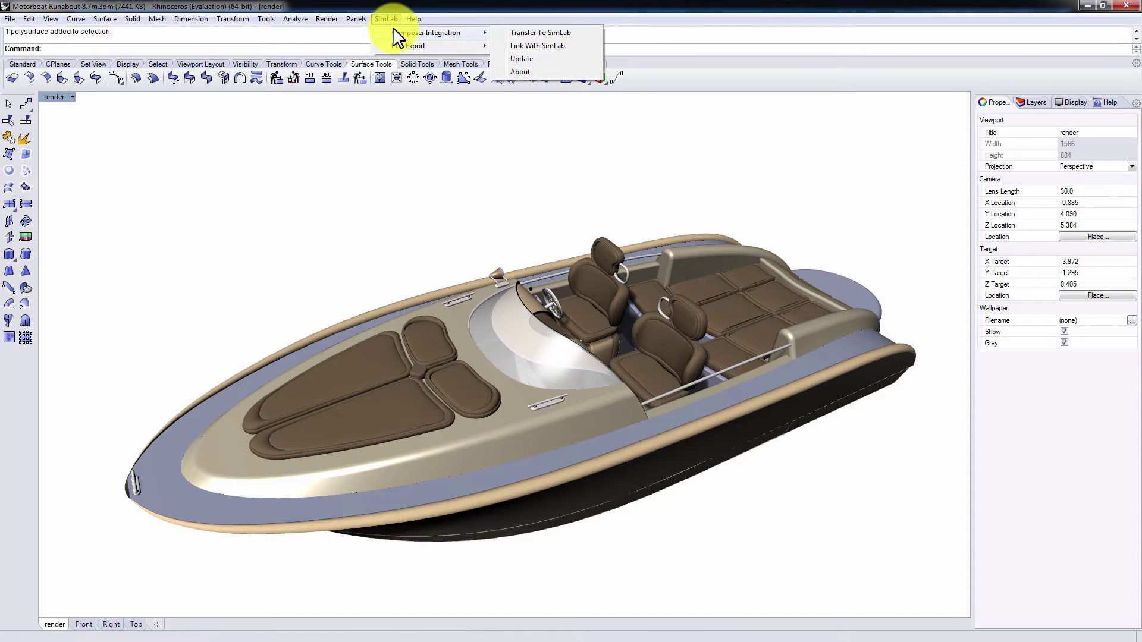
{"action": "left_click", "coordinate": [585, 45]}
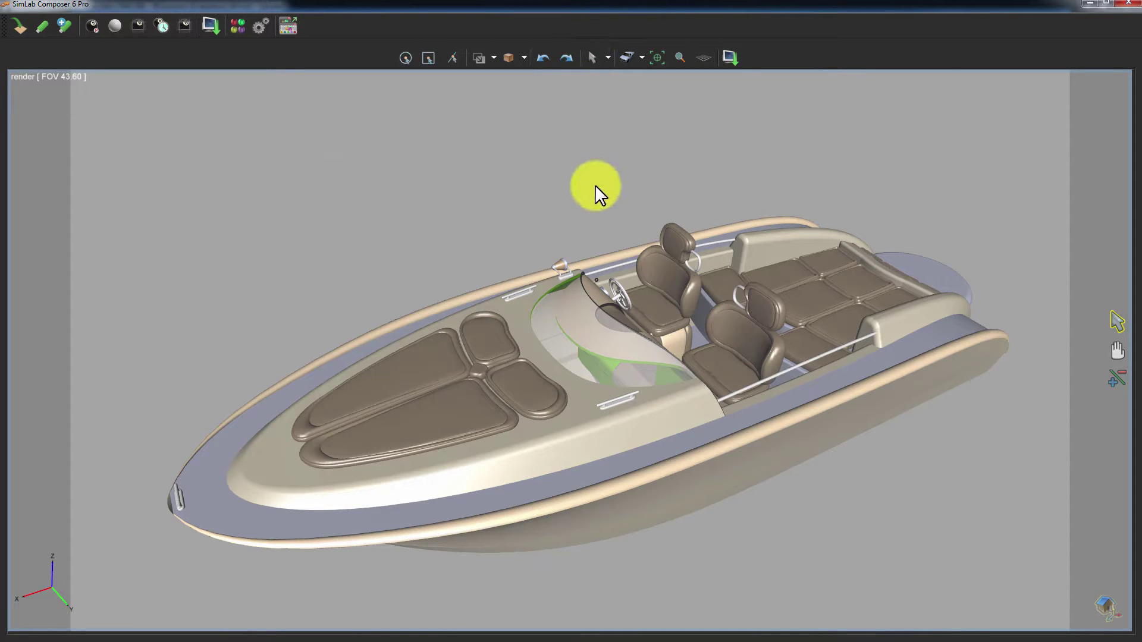
Step: Orbit the boat to a low side view, then toggle the ray-traced render preview on and off
{"action": "middle_click_drag", "start_coordinate": [591, 184], "coordinate": [742, 226]}
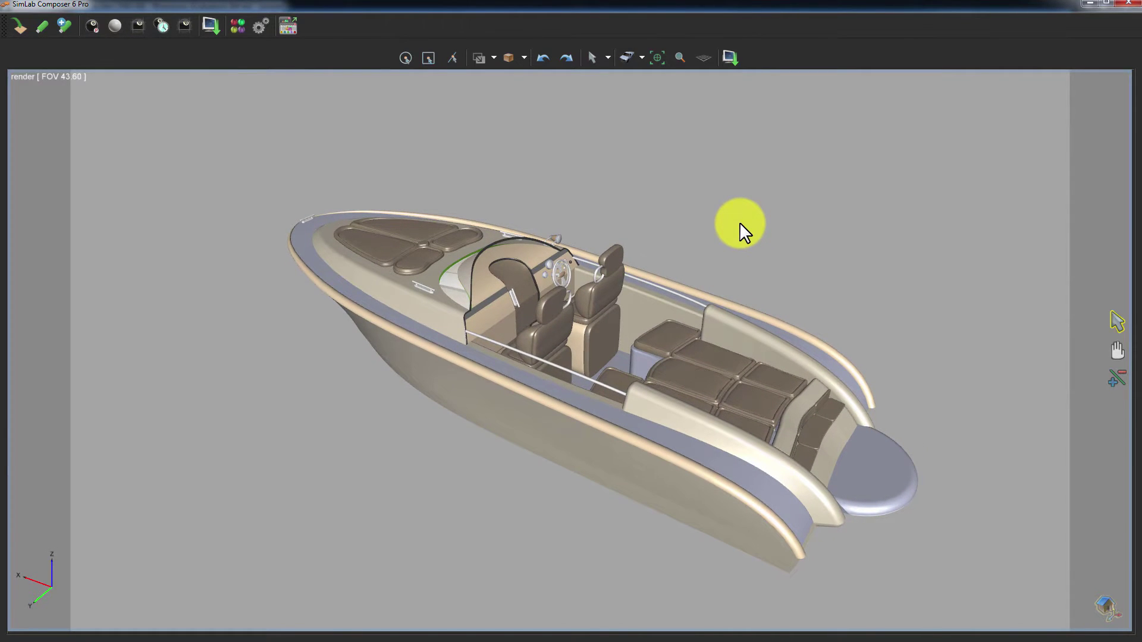
{"action": "key", "text": "ctrl+r"}
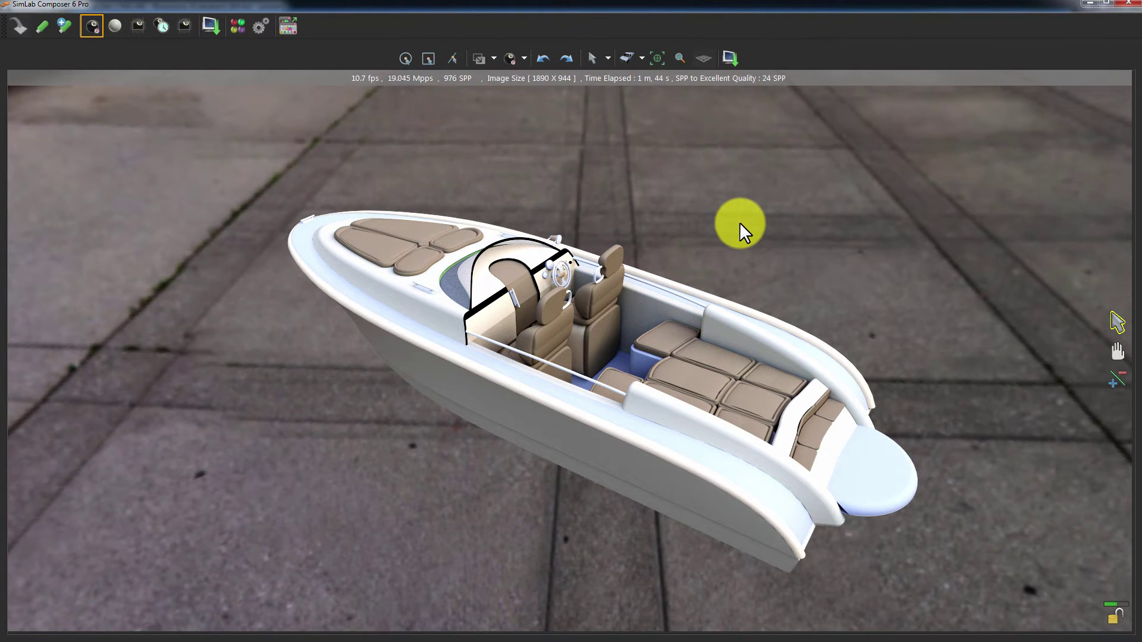
{"action": "key", "text": "ctrl+r"}
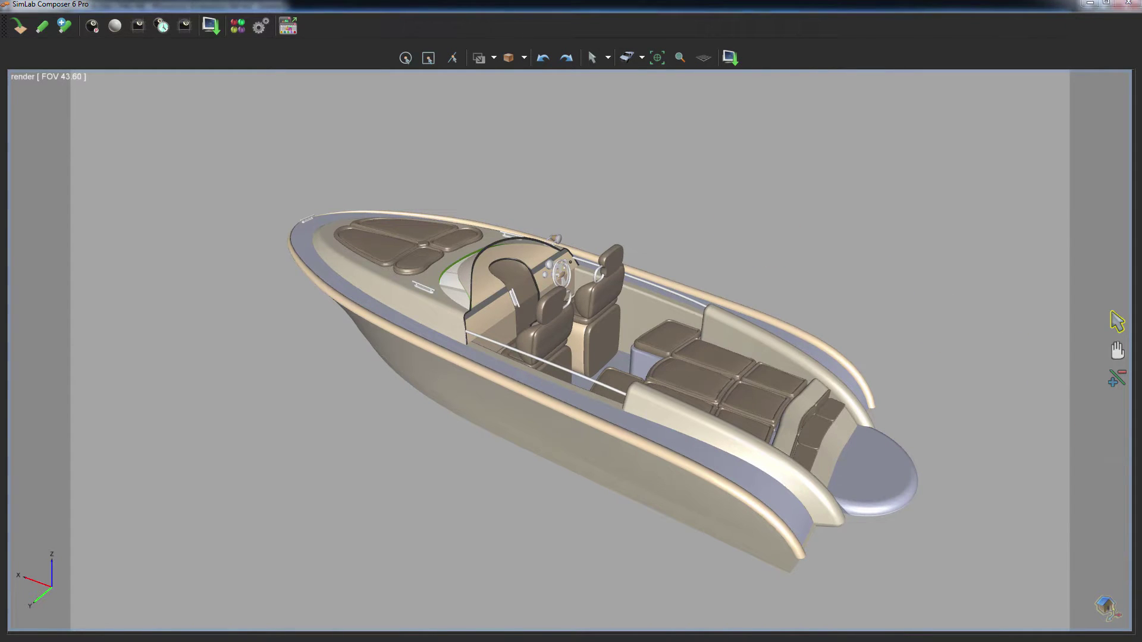
Step: Offset the bow deck surface by 0.4 as a solid and select the new polysurface
{"action": "left_click", "coordinate": [1091, 2]}
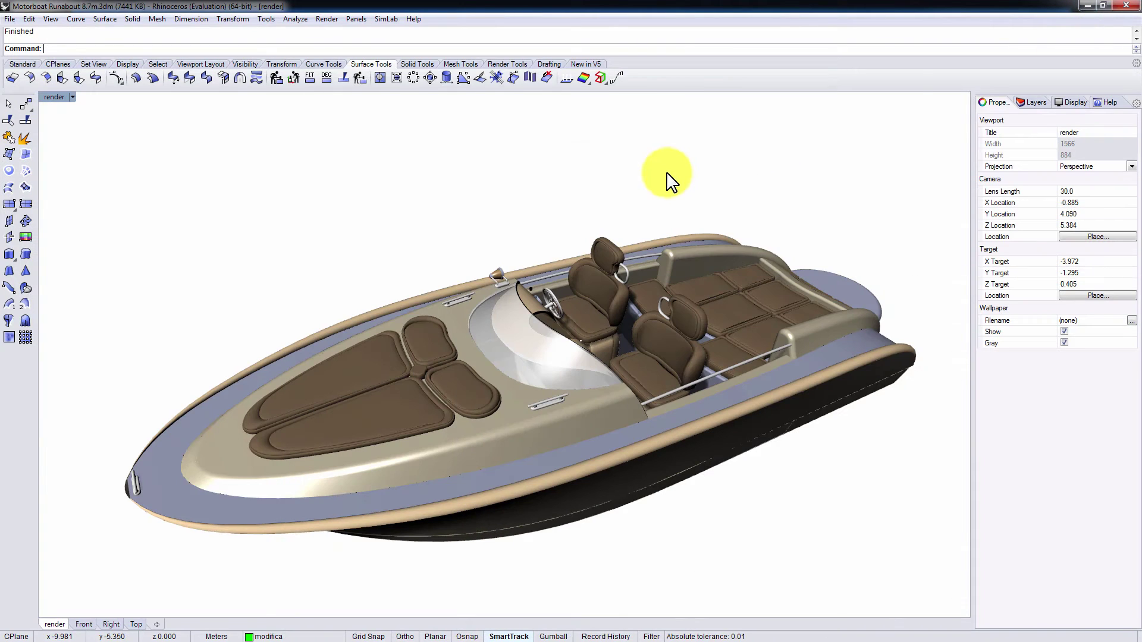
{"action": "mouse_move", "coordinate": [667, 182]}
{"action": "right_mouse_down"}
{"action": "mouse_move", "coordinate": [688, 199]}
{"action": "mouse_move", "coordinate": [619, 191]}
{"action": "mouse_move", "coordinate": [694, 196]}
{"action": "mouse_move", "coordinate": [680, 188]}
{"action": "right_mouse_up"}
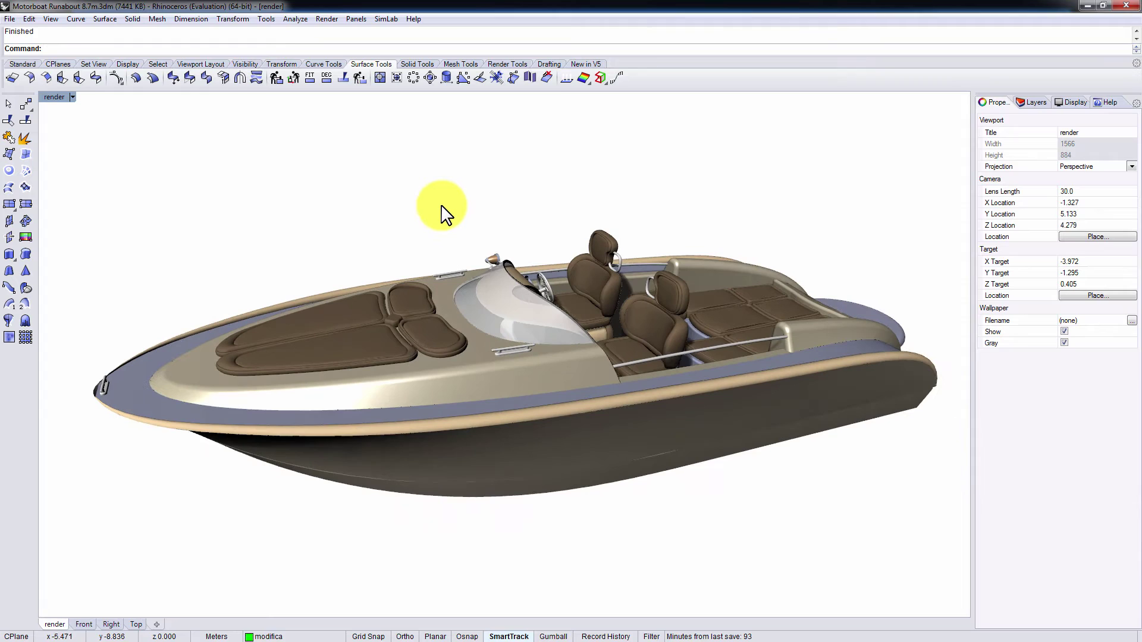
{"action": "right_click_drag", "start_coordinate": [416, 214], "coordinate": [524, 194], "text": "shift"}
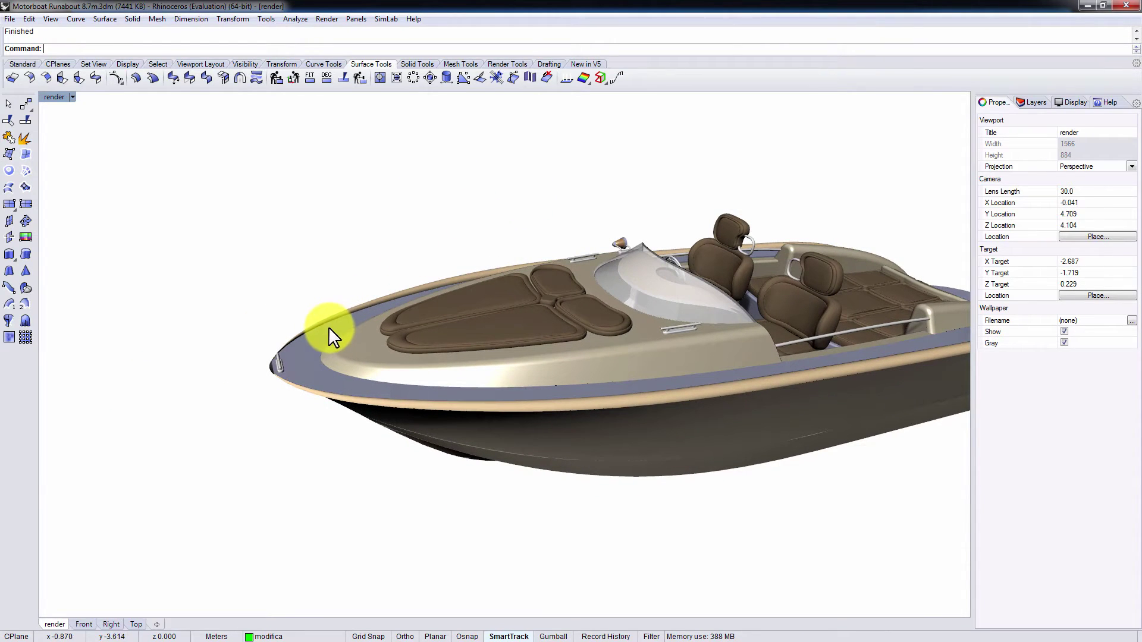
{"action": "left_click", "coordinate": [136, 78]}
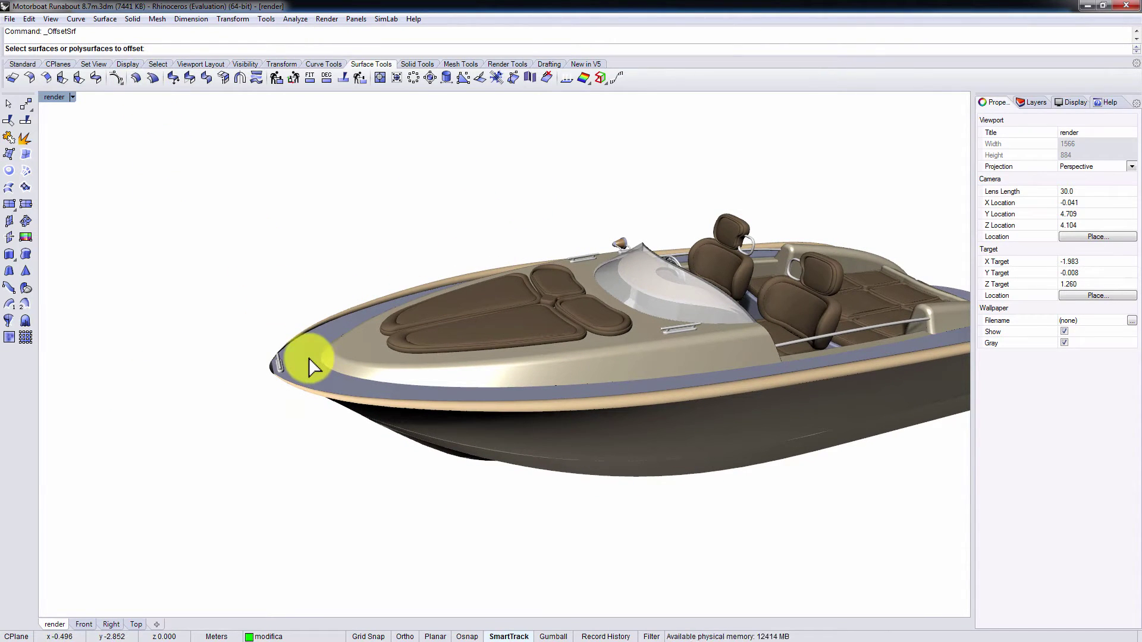
{"action": "left_click", "coordinate": [309, 358]}
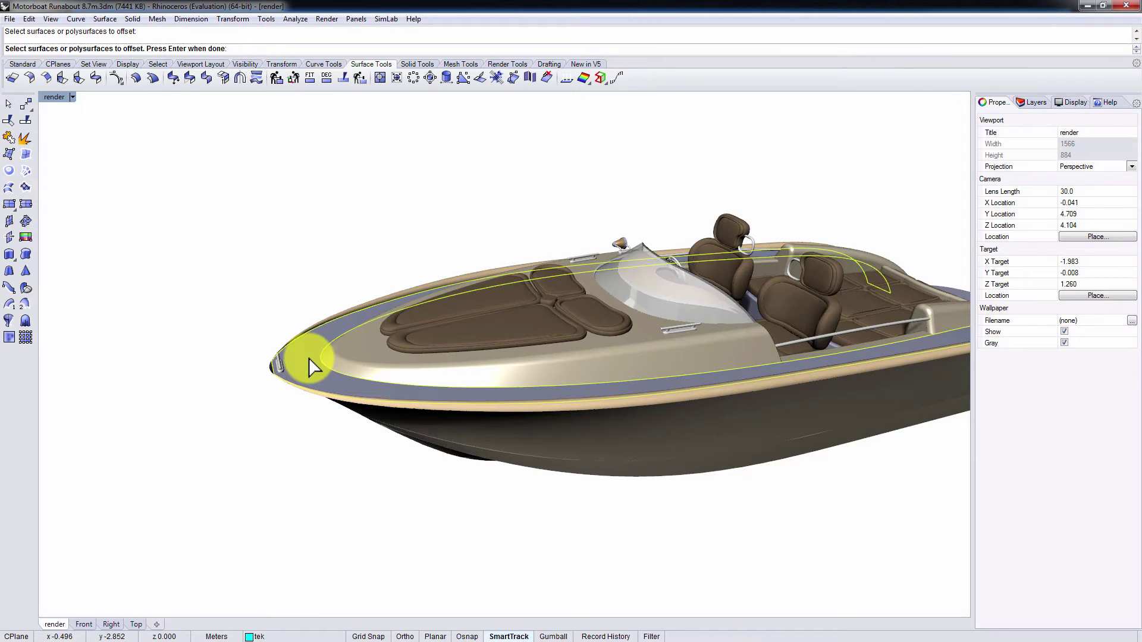
{"action": "key", "text": "Return"}
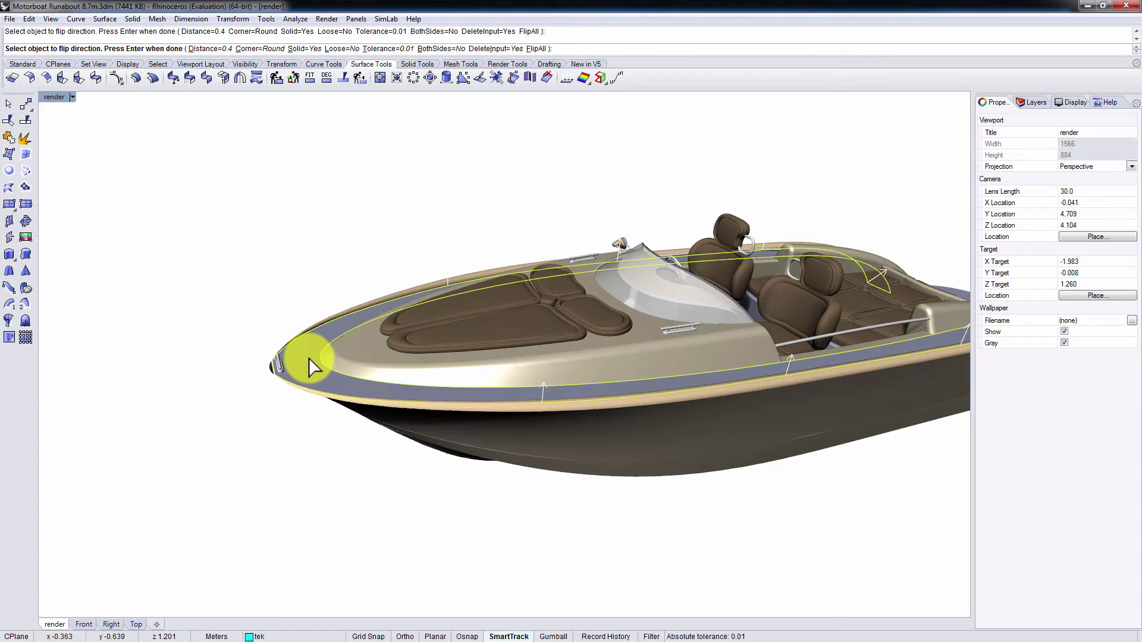
{"action": "key", "text": "Return"}
{"action": "left_click", "coordinate": [288, 332]}
{"action": "right_click_drag", "start_coordinate": [288, 332], "coordinate": [433, 481]}
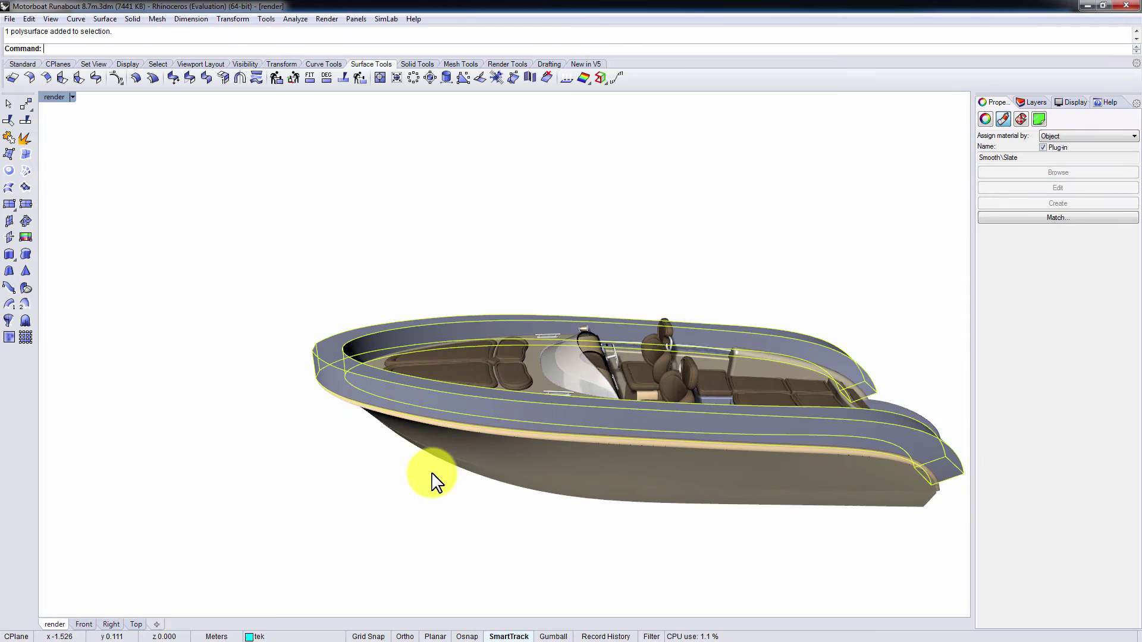
Step: Send the offset change via SimLab Update and reload with Retain scene materials unchecked
{"action": "middle_click", "coordinate": [433, 481]}
{"action": "right_click_drag", "start_coordinate": [372, 429], "coordinate": [305, 408], "text": "shift"}
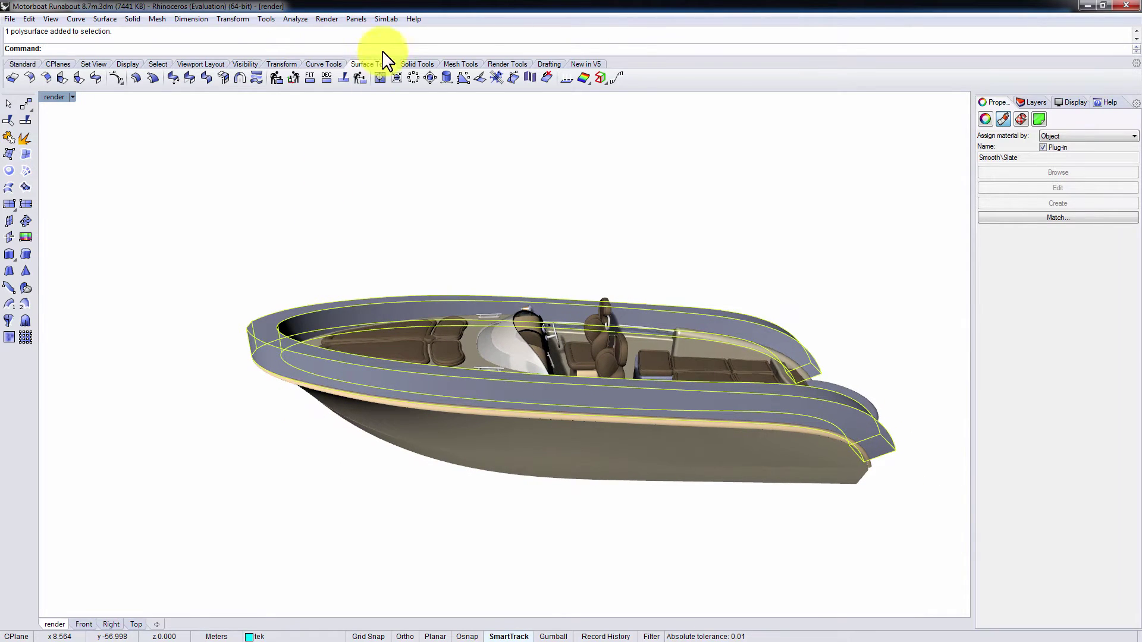
{"action": "left_click", "coordinate": [388, 19]}
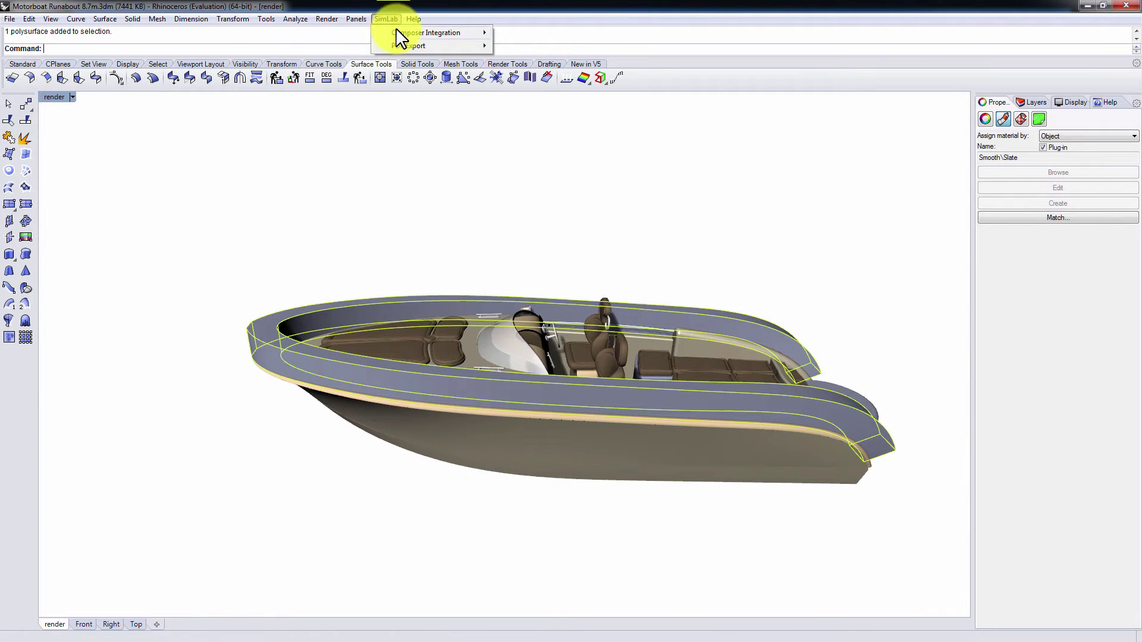
{"action": "mouse_move", "coordinate": [401, 33]}
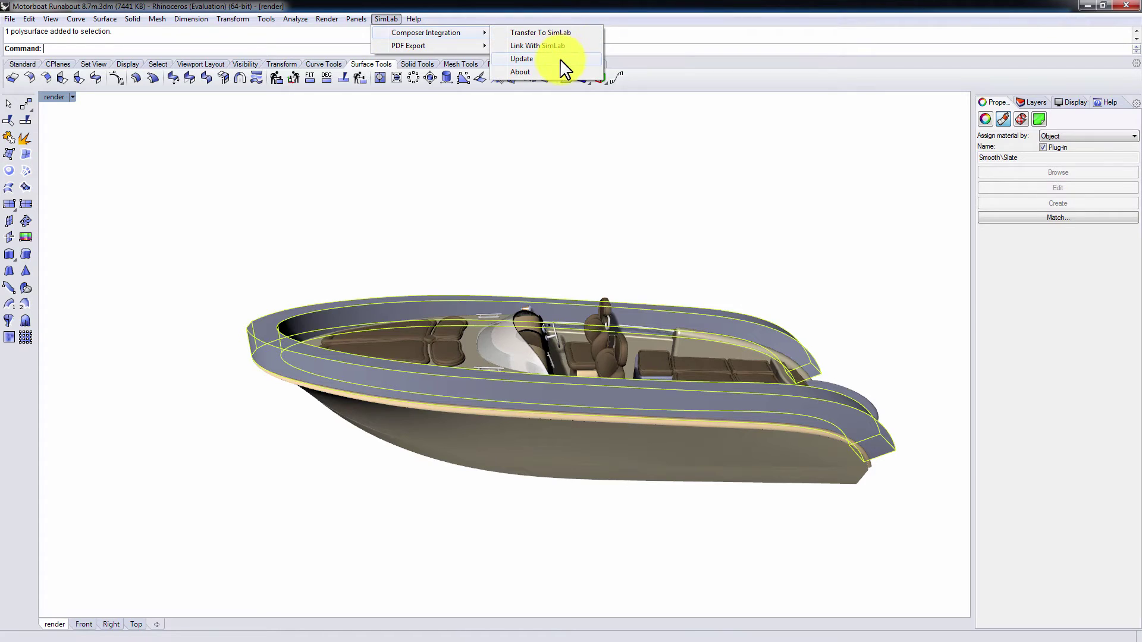
{"action": "left_click", "coordinate": [521, 59]}
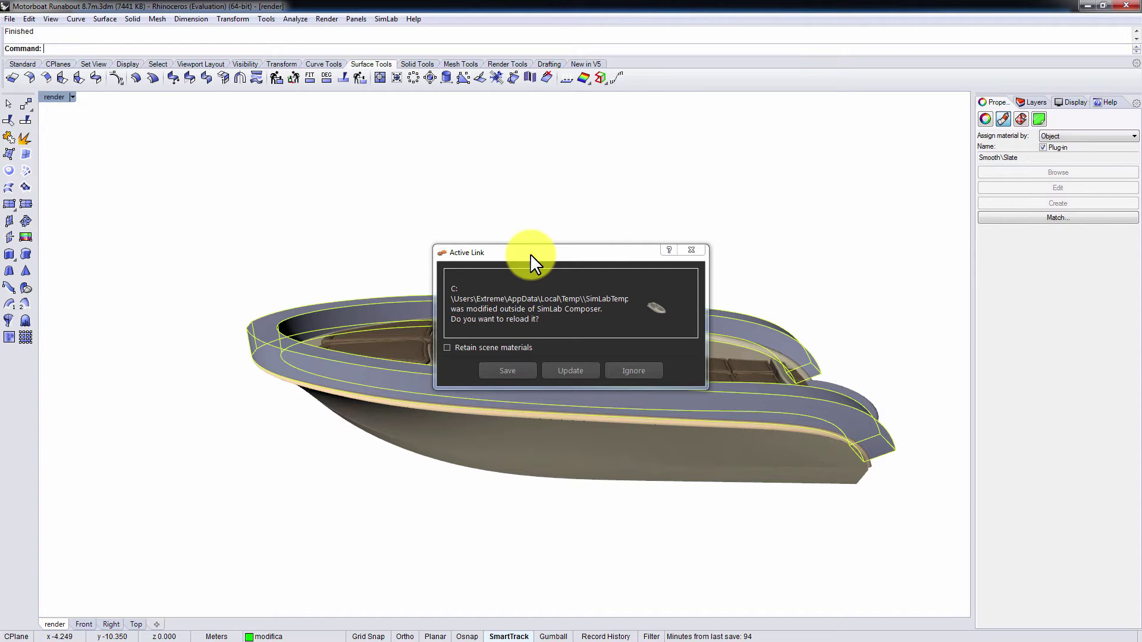
{"action": "left_click", "coordinate": [564, 369]}
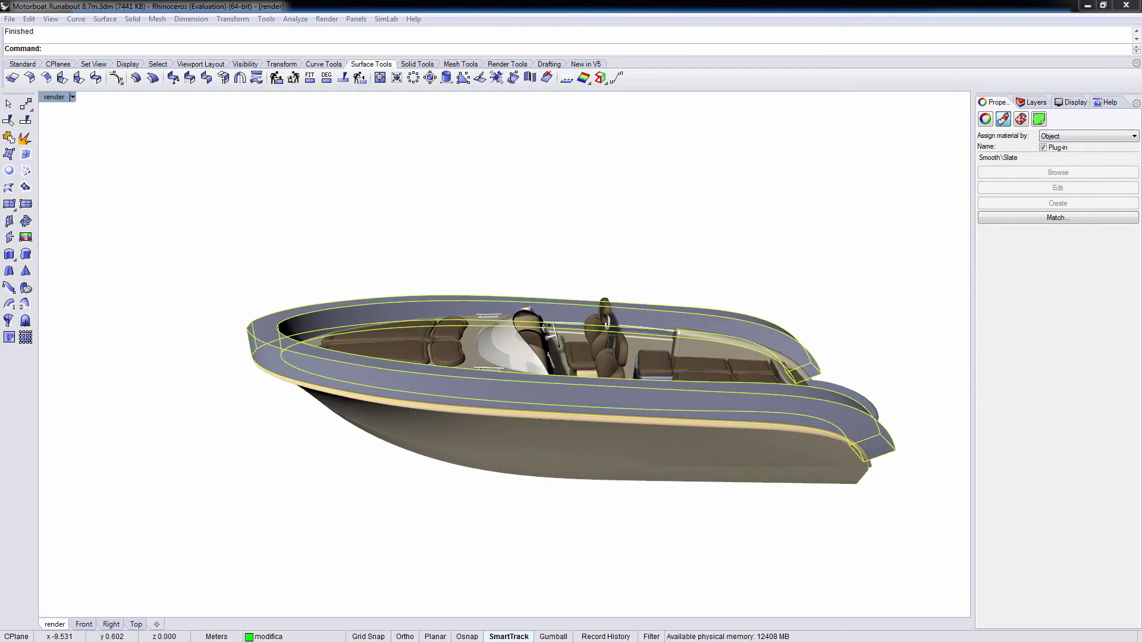
Step: Switch to SimLab Composer, orbit the reloaded boat and select a rear seat cushion
{"action": "left_click", "coordinate": [832, 429]}
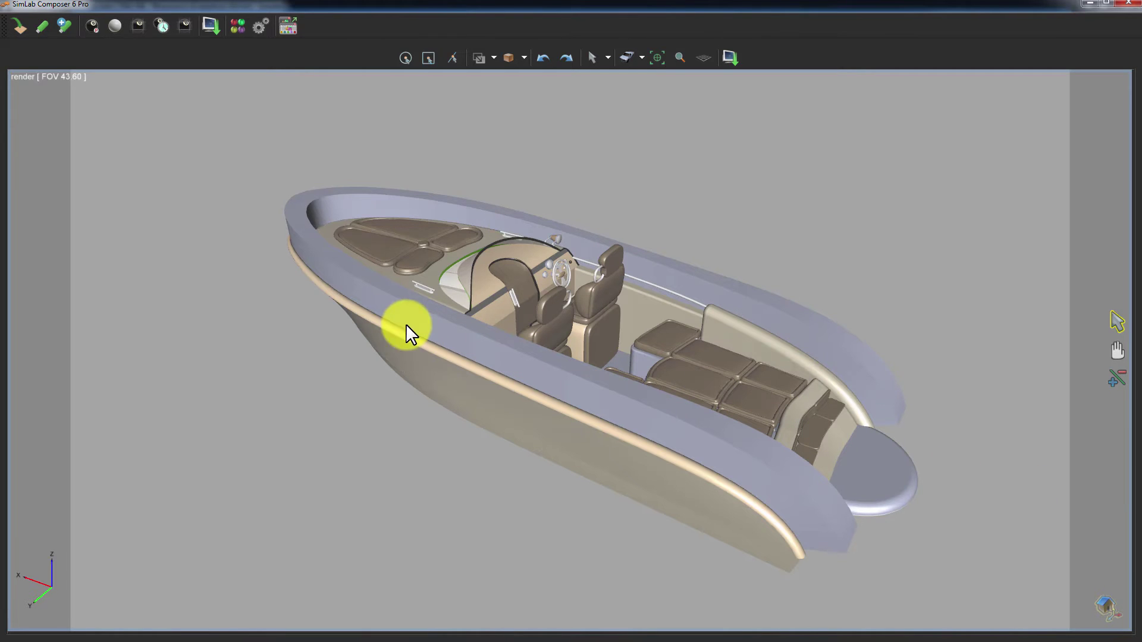
{"action": "left_click", "coordinate": [312, 232]}
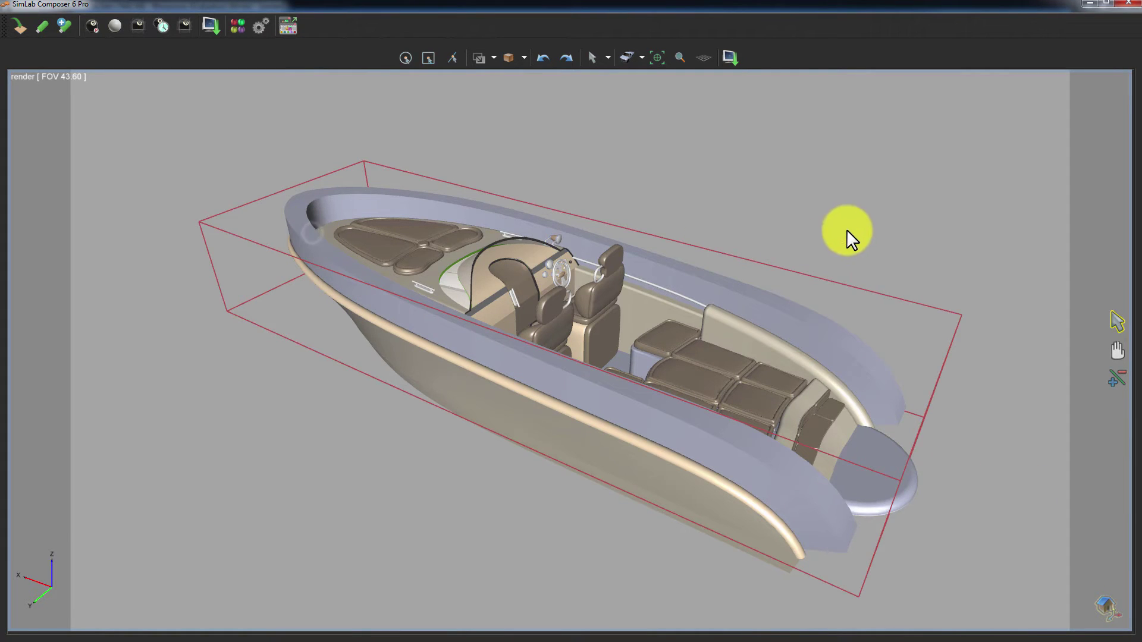
{"action": "left_click_drag", "start_coordinate": [833, 226], "coordinate": [612, 215]}
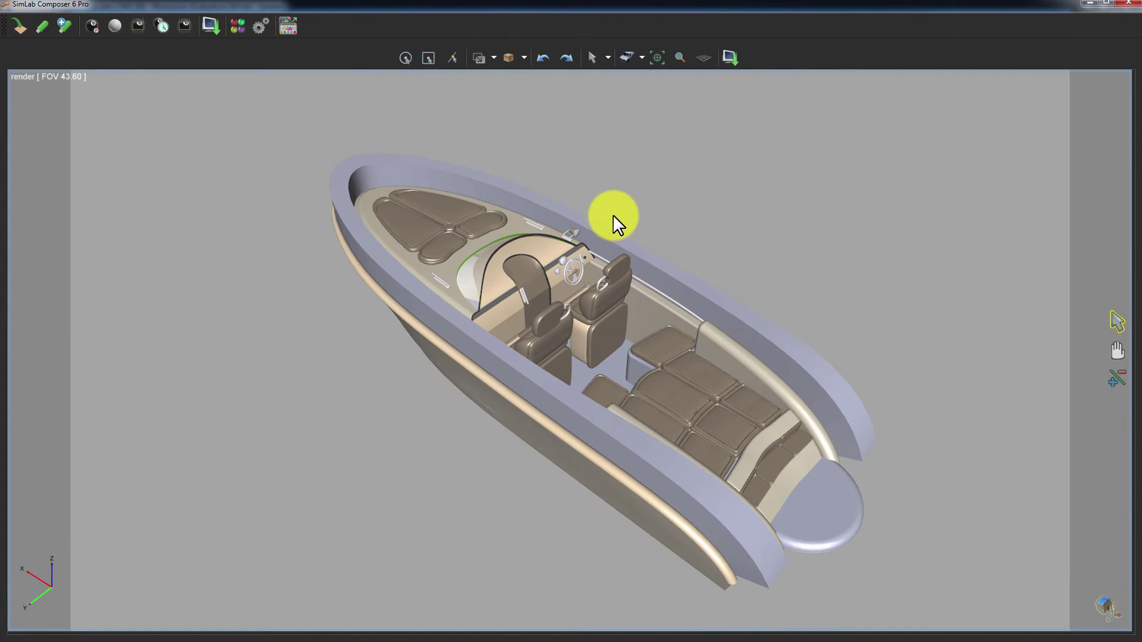
{"action": "left_click", "coordinate": [668, 384]}
Step: Show the full interface, reveal the cushion's Smooth_sedile material and open the material library
{"action": "left_click", "coordinate": [288, 26]}
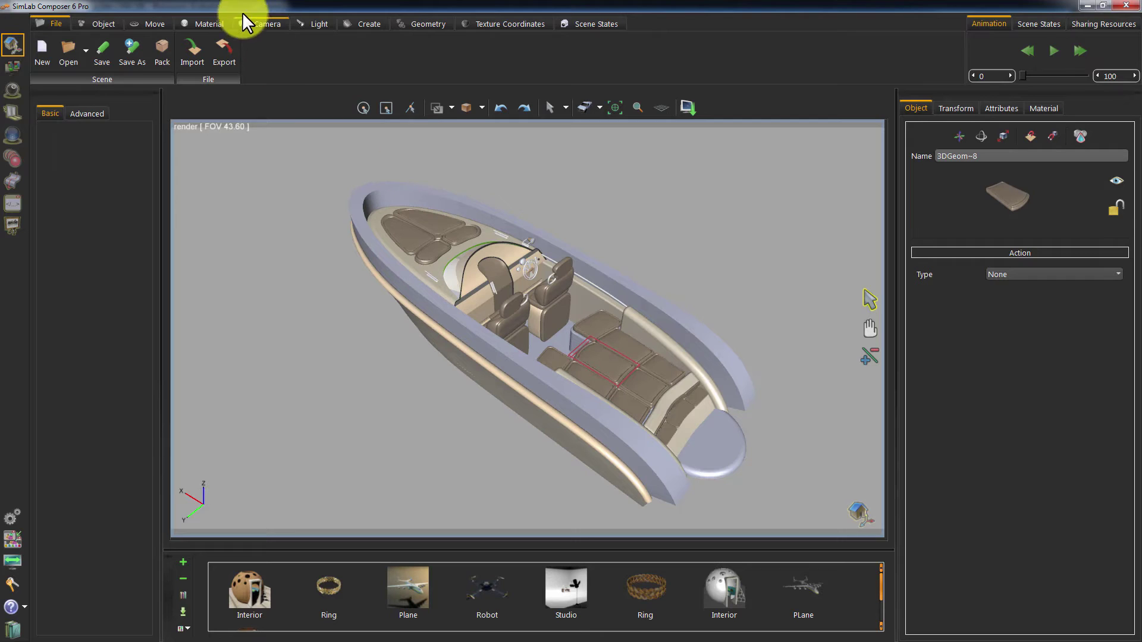
{"action": "left_click", "coordinate": [1005, 140]}
{"action": "left_click_drag", "start_coordinate": [722, 266], "coordinate": [708, 428]}
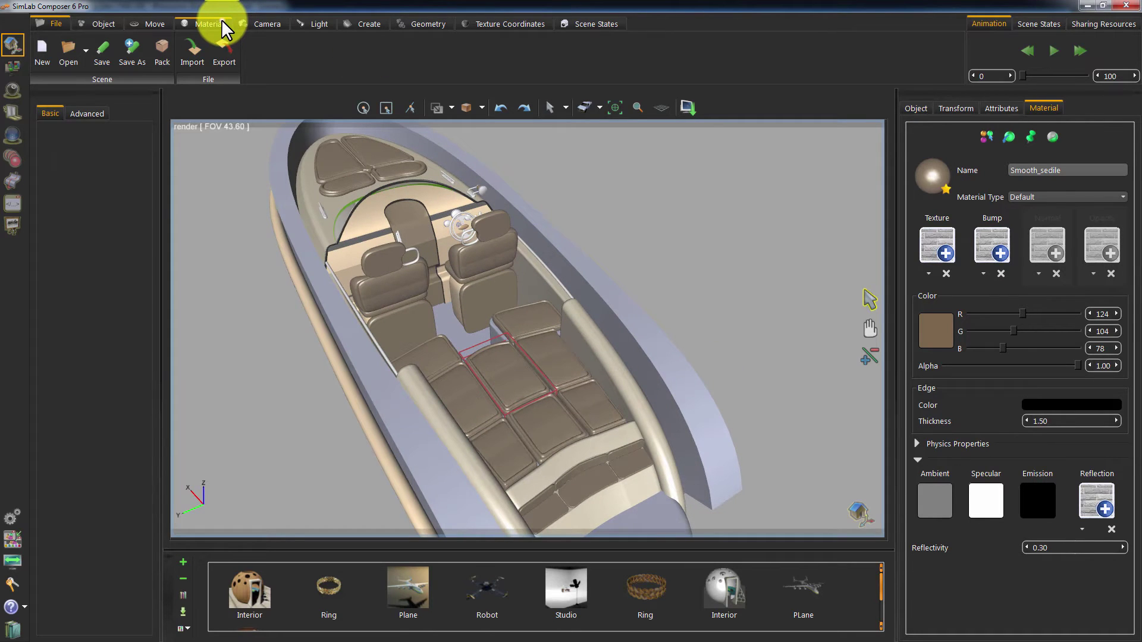
{"action": "left_click", "coordinate": [221, 19]}
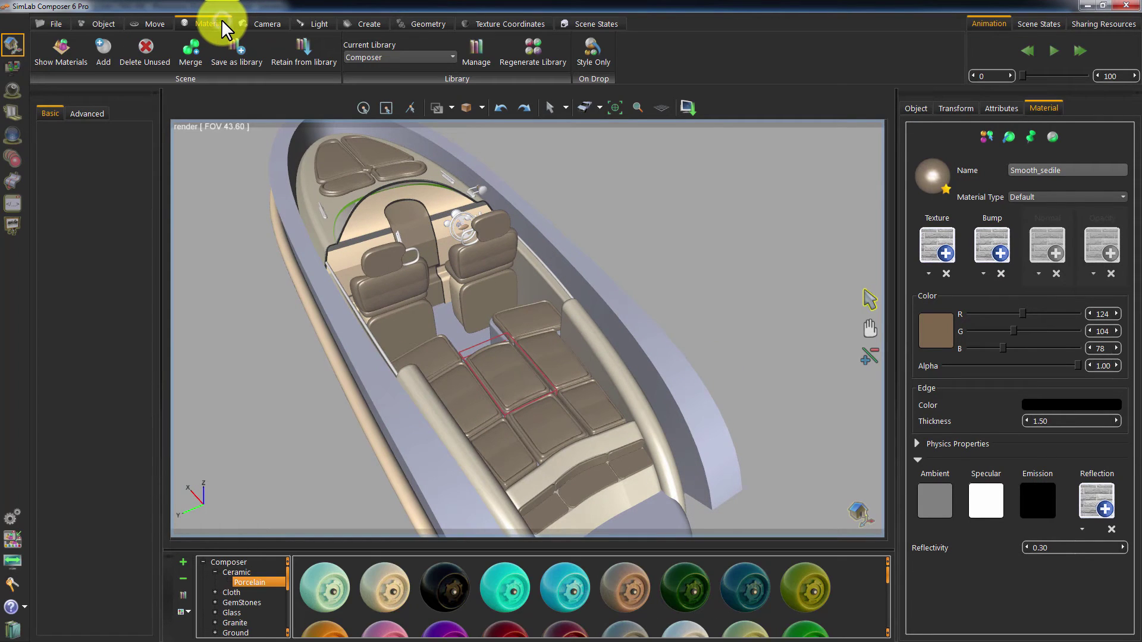
Step: Apply the yellow leather material from the Leather category to the seat cushions
{"action": "left_click", "coordinate": [215, 572]}
{"action": "left_click_drag", "start_coordinate": [288, 584], "coordinate": [287, 590]}
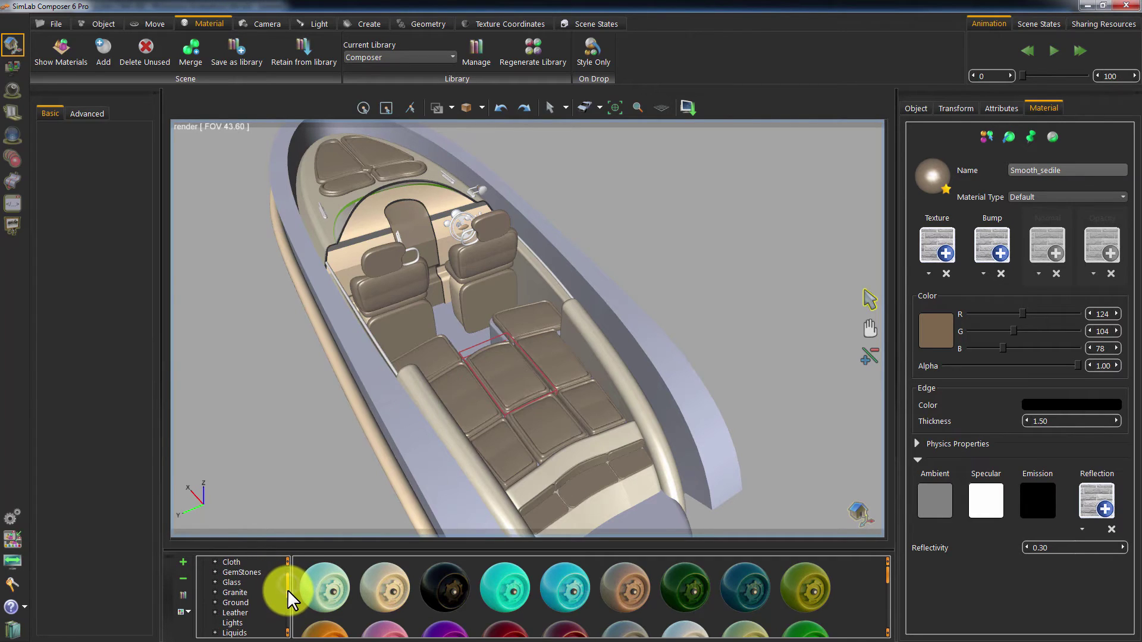
{"action": "left_click", "coordinate": [215, 613]}
{"action": "left_click", "coordinate": [235, 612]}
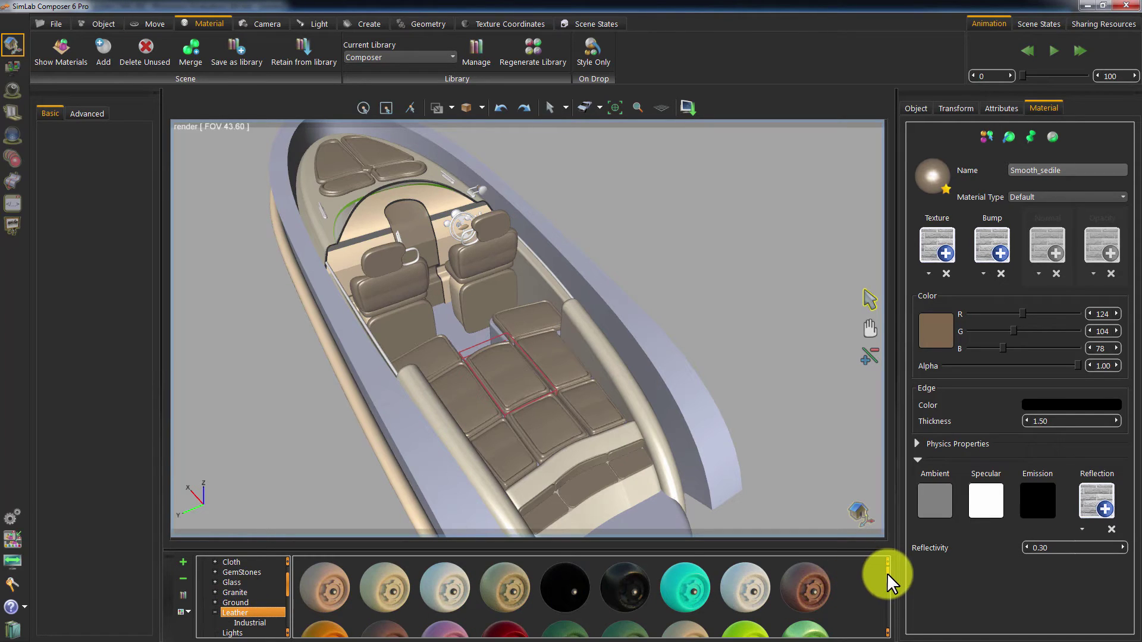
{"action": "left_click_drag", "start_coordinate": [887, 573], "coordinate": [883, 591]}
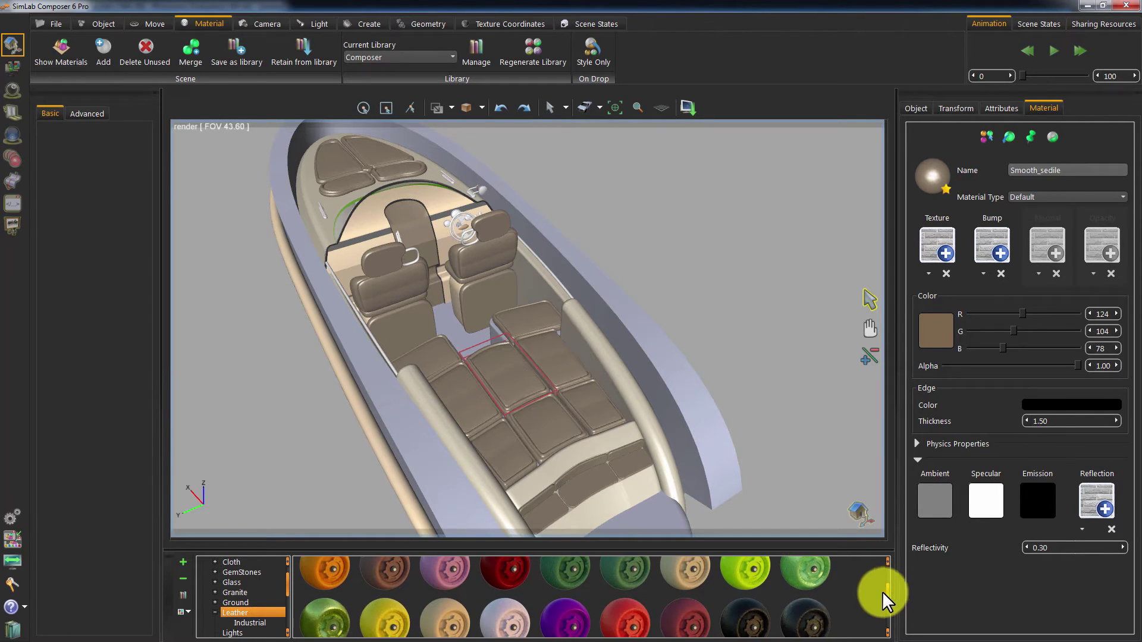
{"action": "left_click_drag", "start_coordinate": [392, 598], "coordinate": [509, 379]}
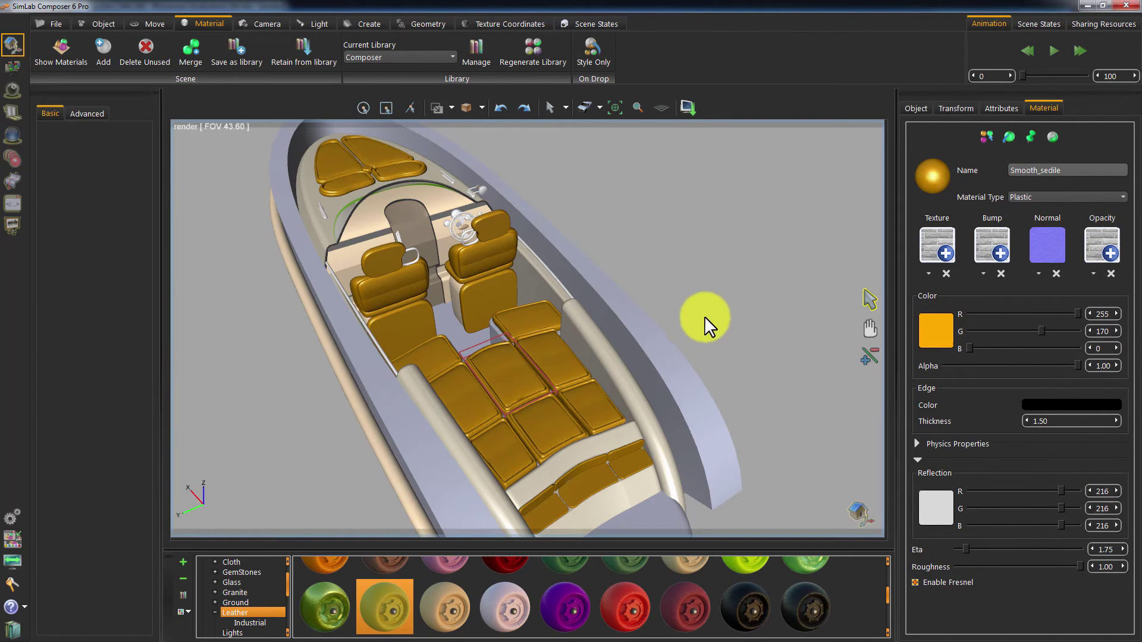
Step: Orbit to inspect the gold seats, preview the render, then return to shaded view
{"action": "middle_click_drag", "start_coordinate": [730, 315], "coordinate": [735, 262]}
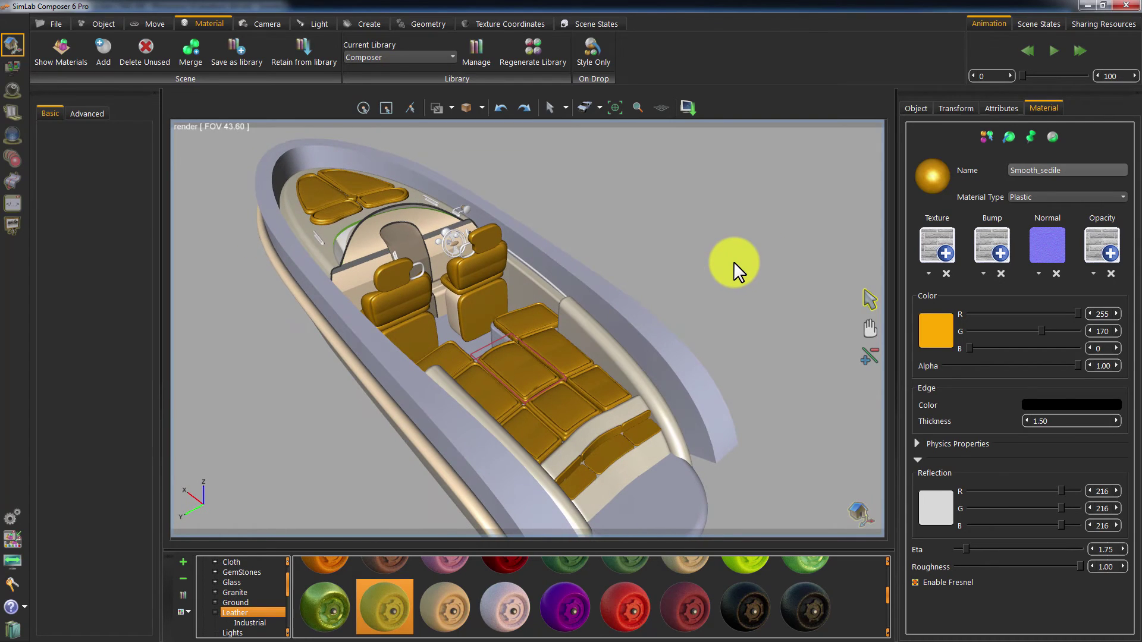
{"action": "left_click", "coordinate": [735, 262]}
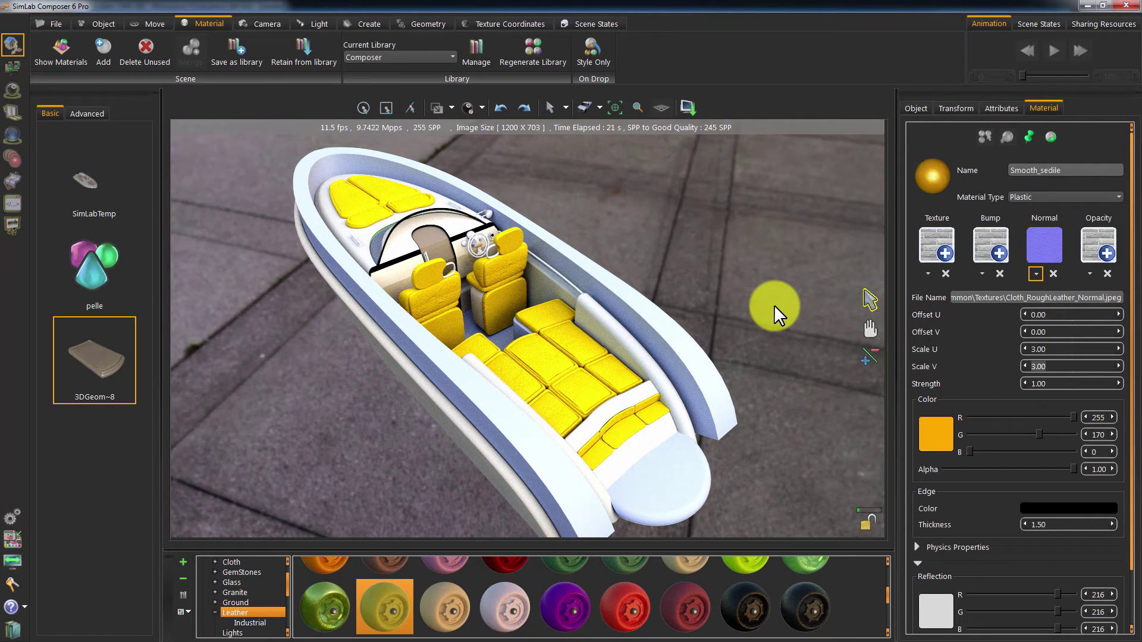
{"action": "key", "text": "Escape"}
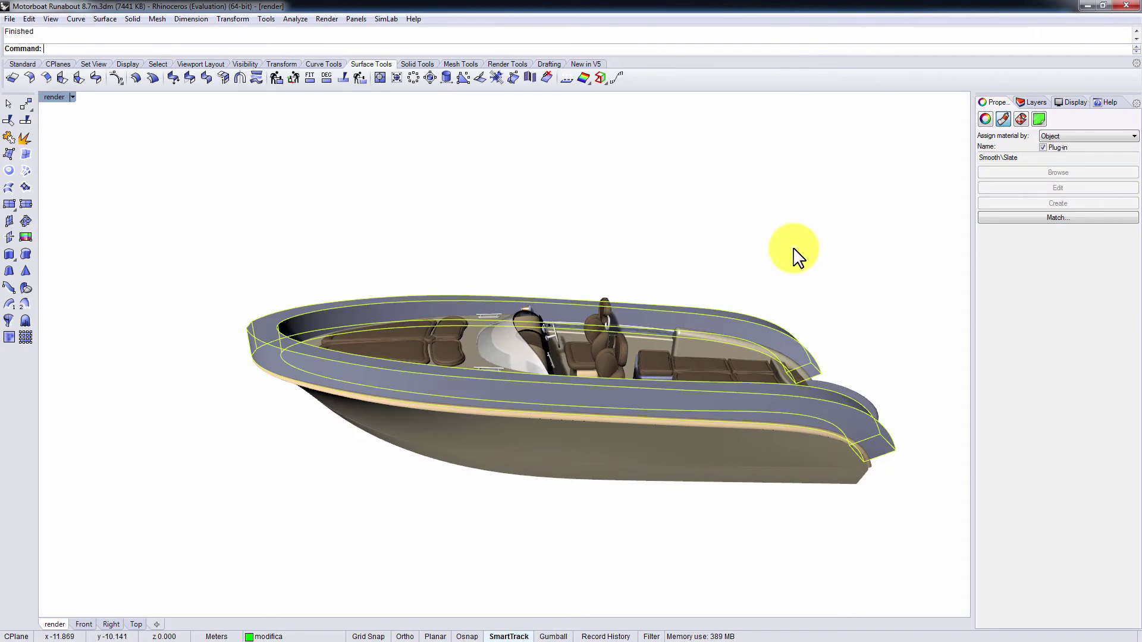
{"action": "right_click_drag", "start_coordinate": [795, 256], "coordinate": [650, 350]}
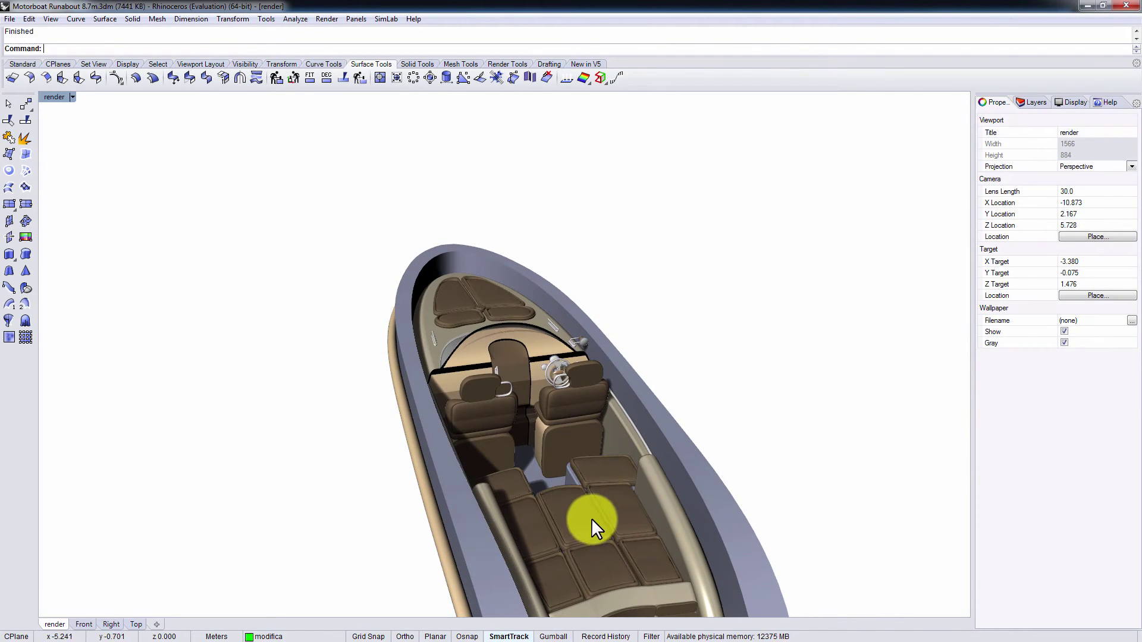
Step: Offset the rear side hull surface outward by 0.4 as a solid
{"action": "scroll", "coordinate": [732, 434], "scroll_direction": "down", "scroll_amount": 2}
{"action": "right_click_drag", "start_coordinate": [793, 416], "coordinate": [797, 327], "text": "shift"}
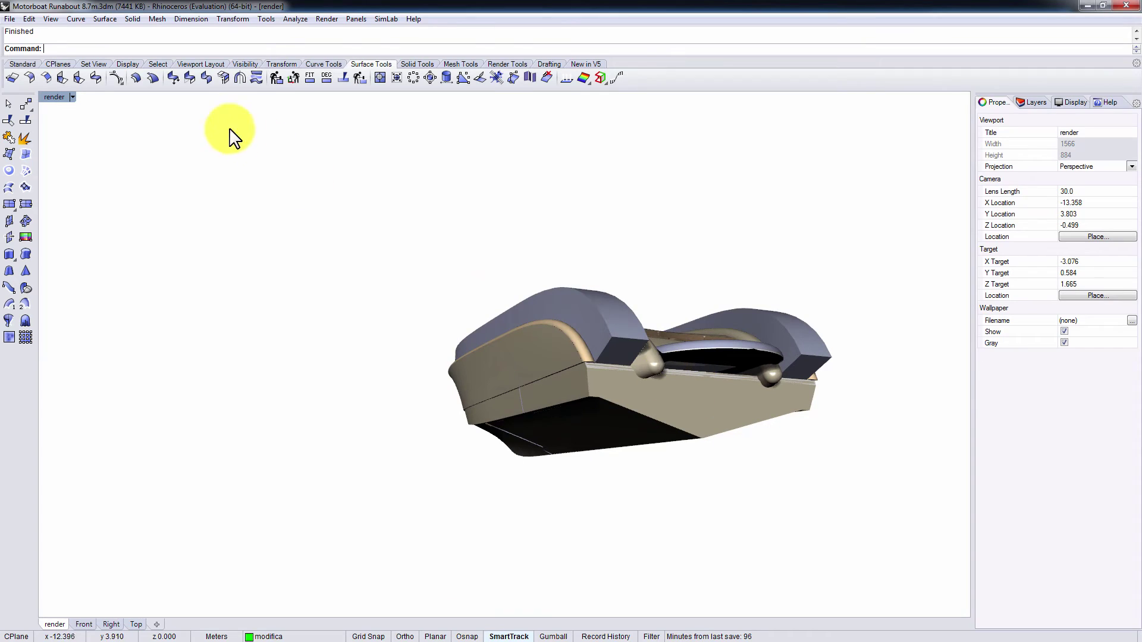
{"action": "left_click", "coordinate": [135, 78]}
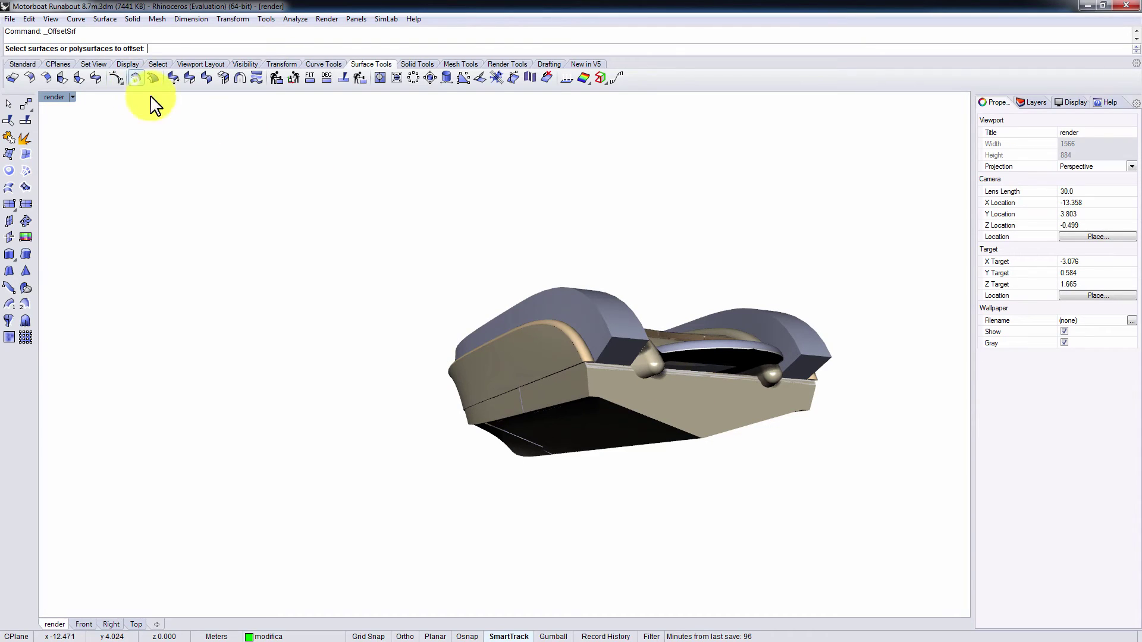
{"action": "left_click", "coordinate": [644, 403]}
{"action": "key", "text": "Return"}
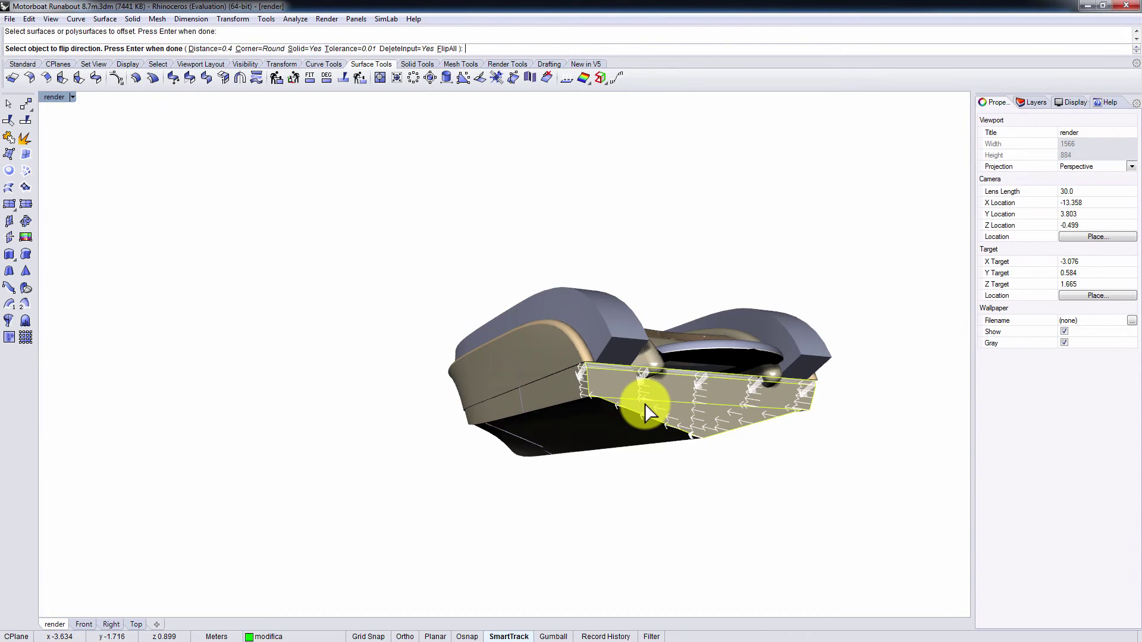
{"action": "left_click", "coordinate": [645, 405]}
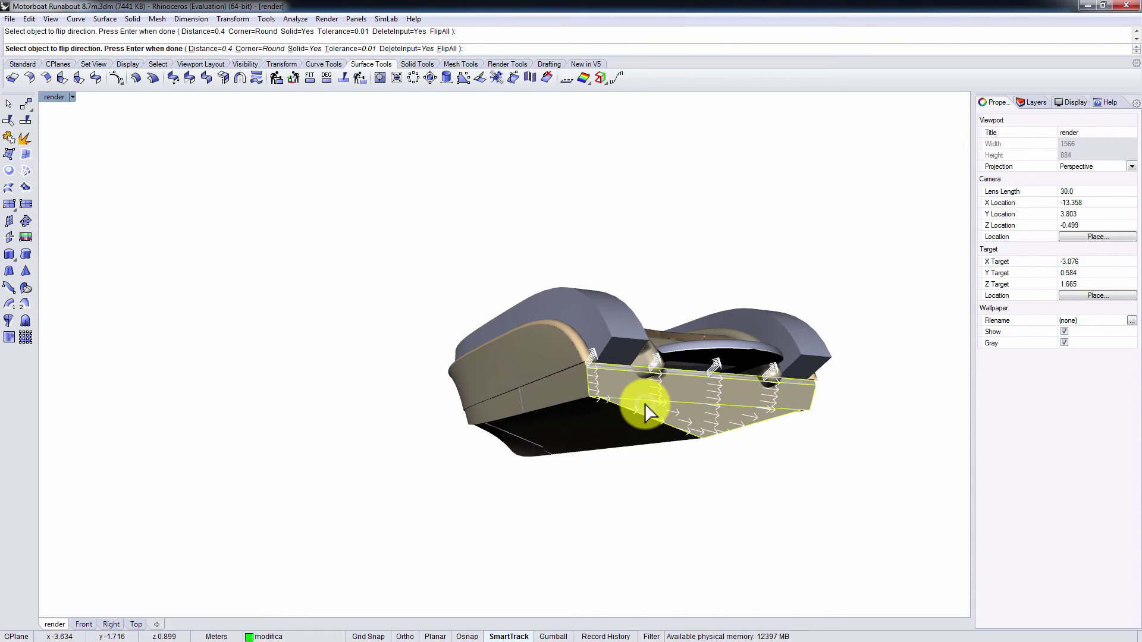
{"action": "key", "text": "Return"}
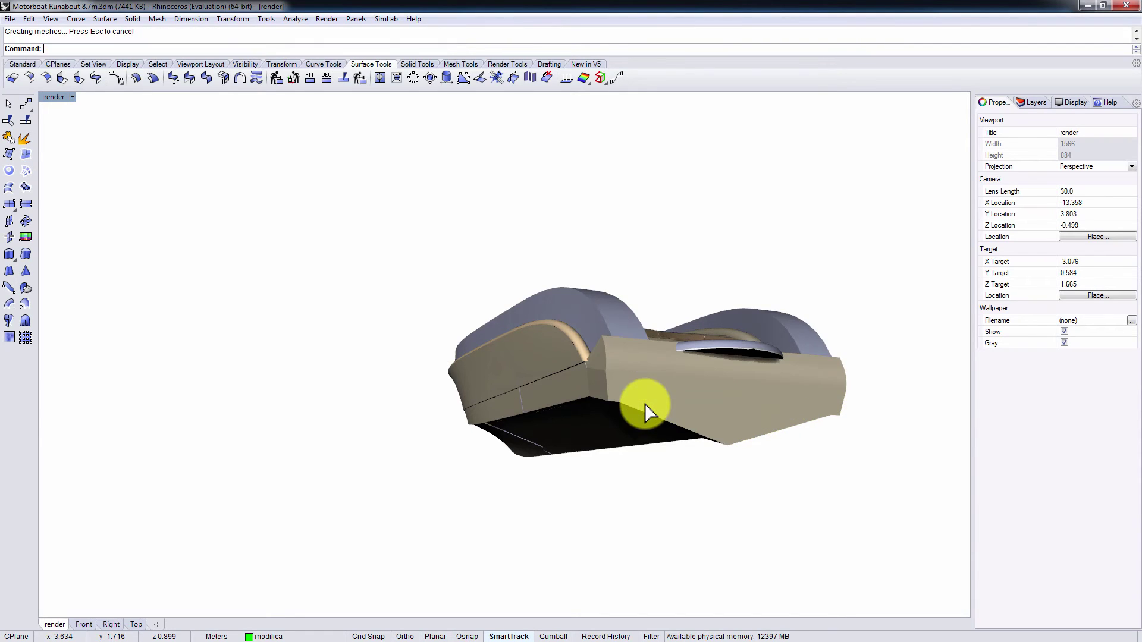
Step: Inspect the enlarged stern from side and rear angles, then start locking objects
{"action": "right_click_drag", "start_coordinate": [615, 484], "coordinate": [708, 499]}
{"action": "left_click", "coordinate": [709, 500]}
{"action": "left_click", "coordinate": [677, 548]}
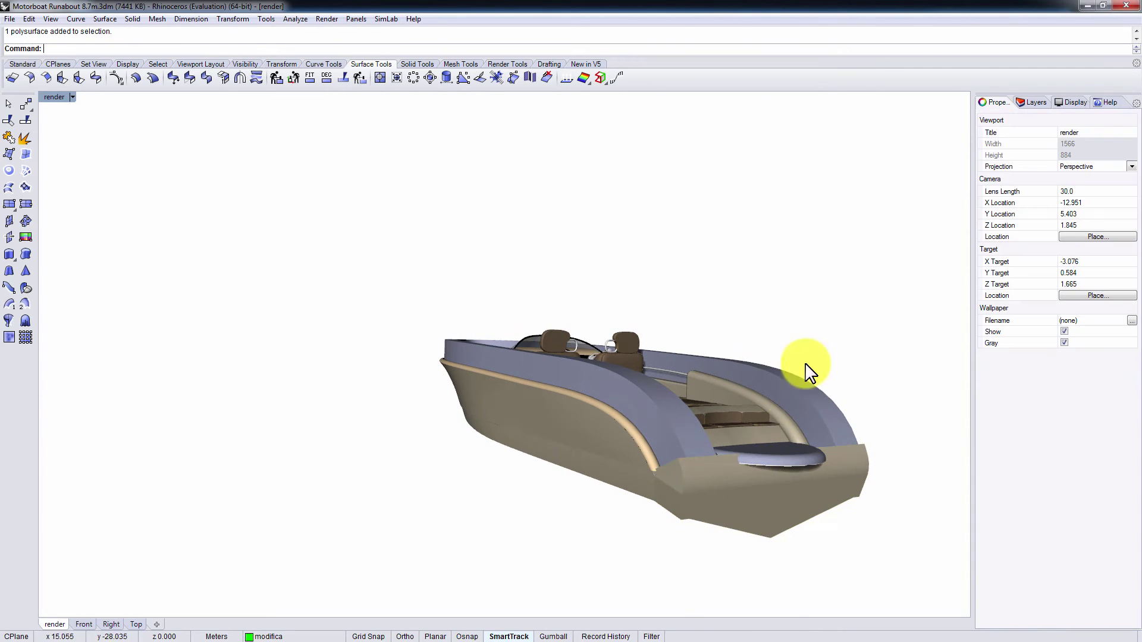
{"action": "right_click_drag", "start_coordinate": [806, 370], "coordinate": [783, 357]}
{"action": "middle_click", "coordinate": [780, 357]}
{"action": "left_click", "coordinate": [769, 346]}
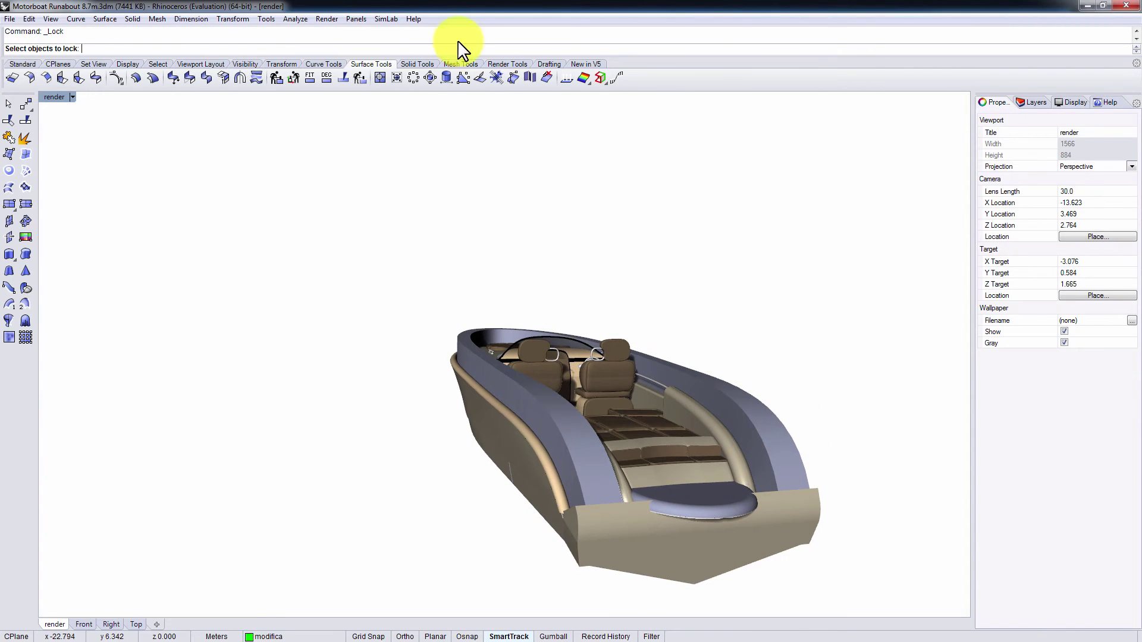
{"action": "left_click", "coordinate": [386, 19]}
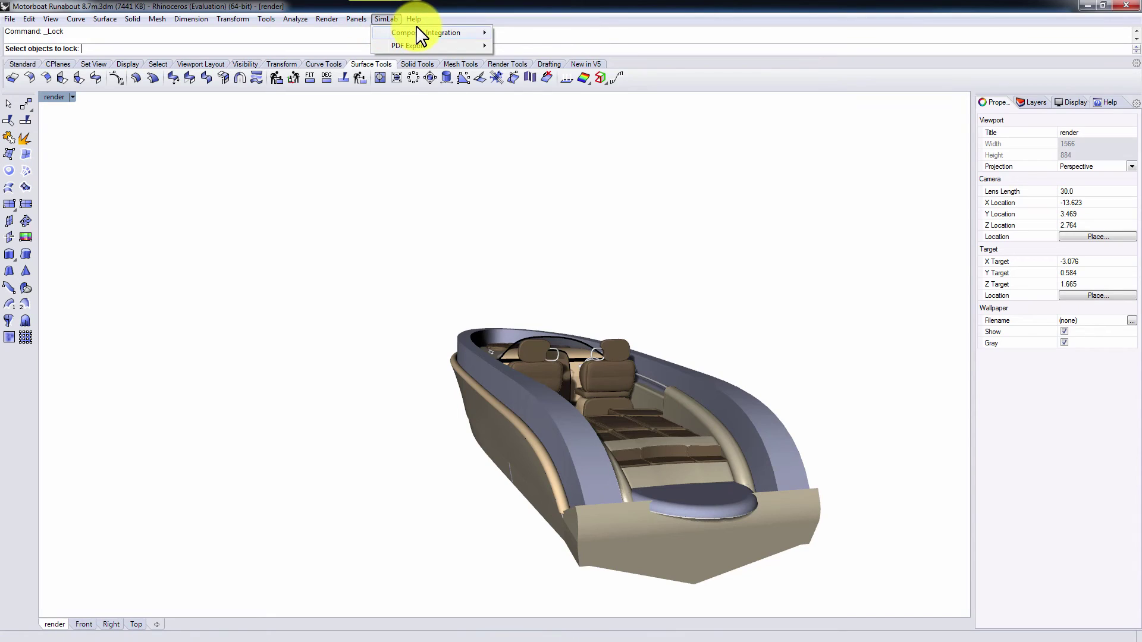
Step: Send the changed model via SimLab Update and reload it with Retain scene materials checked
{"action": "mouse_move", "coordinate": [441, 32]}
{"action": "left_click", "coordinate": [538, 51]}
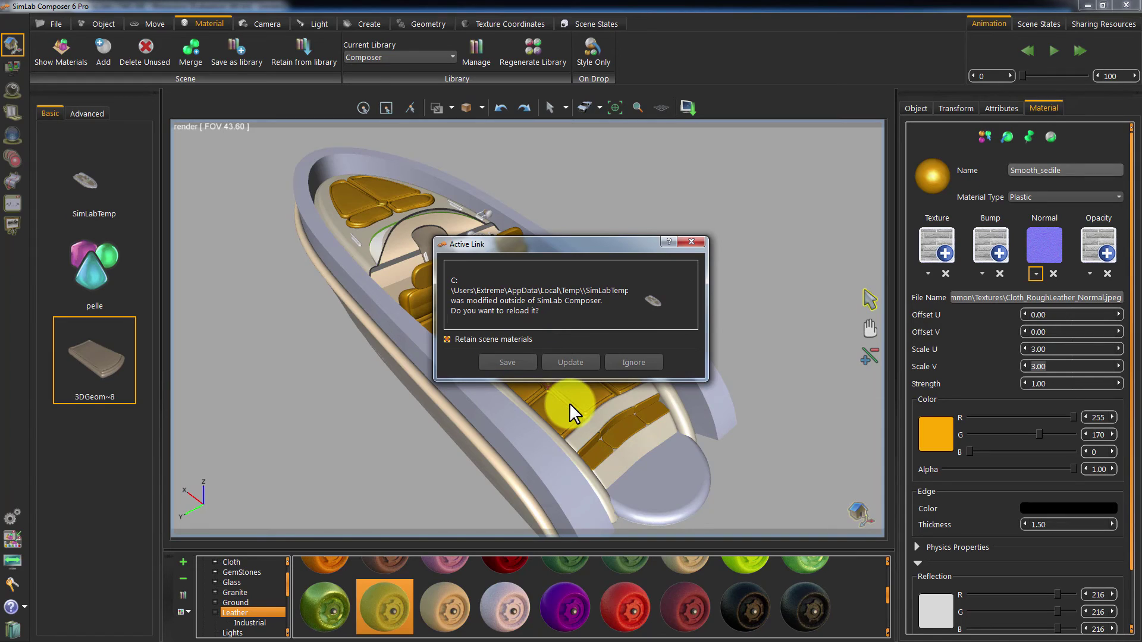
{"action": "left_click", "coordinate": [569, 363]}
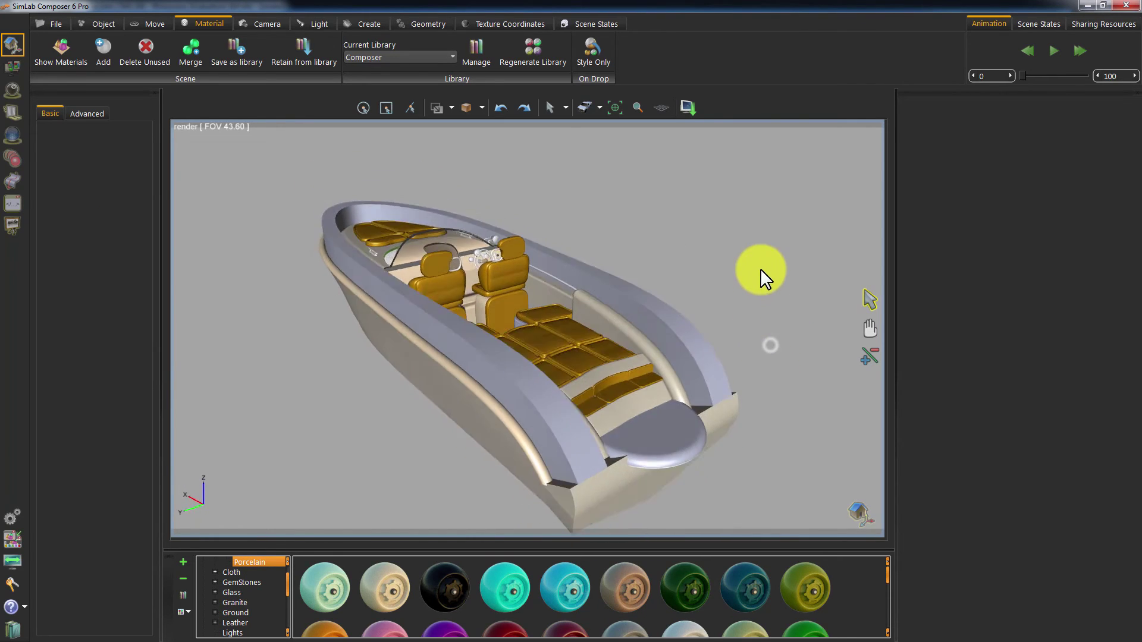
Step: Orbit the reloaded boat and select the stern and a seat cushion to check materials
{"action": "left_click_drag", "start_coordinate": [760, 269], "coordinate": [631, 437]}
{"action": "left_click", "coordinate": [655, 422]}
{"action": "left_click_drag", "start_coordinate": [740, 279], "coordinate": [476, 354]}
{"action": "left_click", "coordinate": [529, 357]}
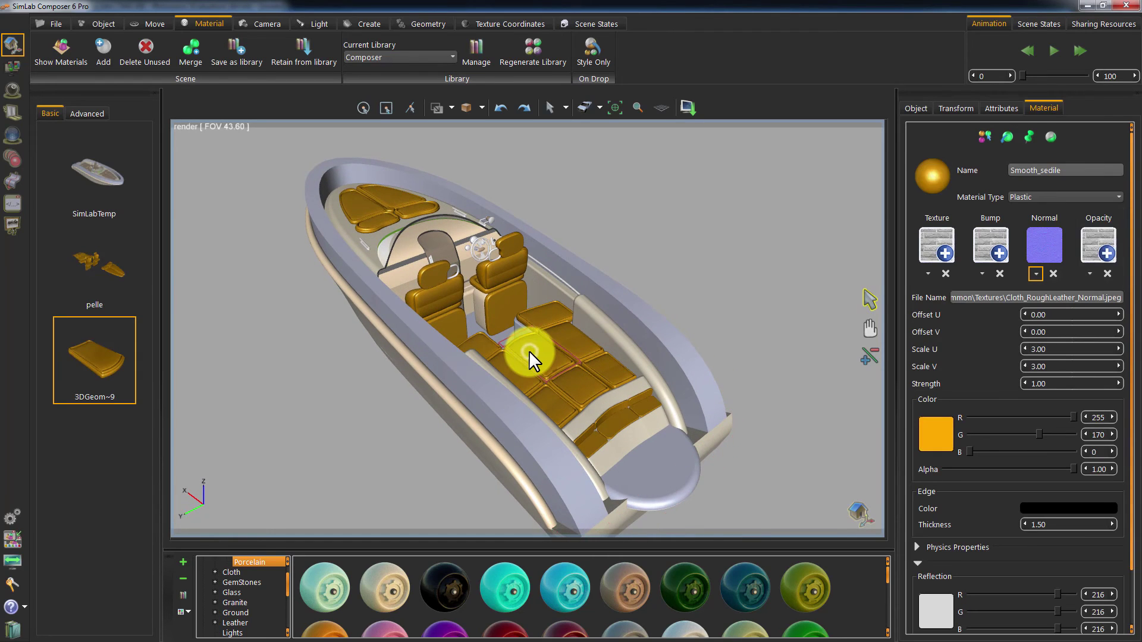
{"action": "left_click", "coordinate": [736, 292]}
{"action": "left_click_drag", "start_coordinate": [734, 284], "coordinate": [708, 281]}
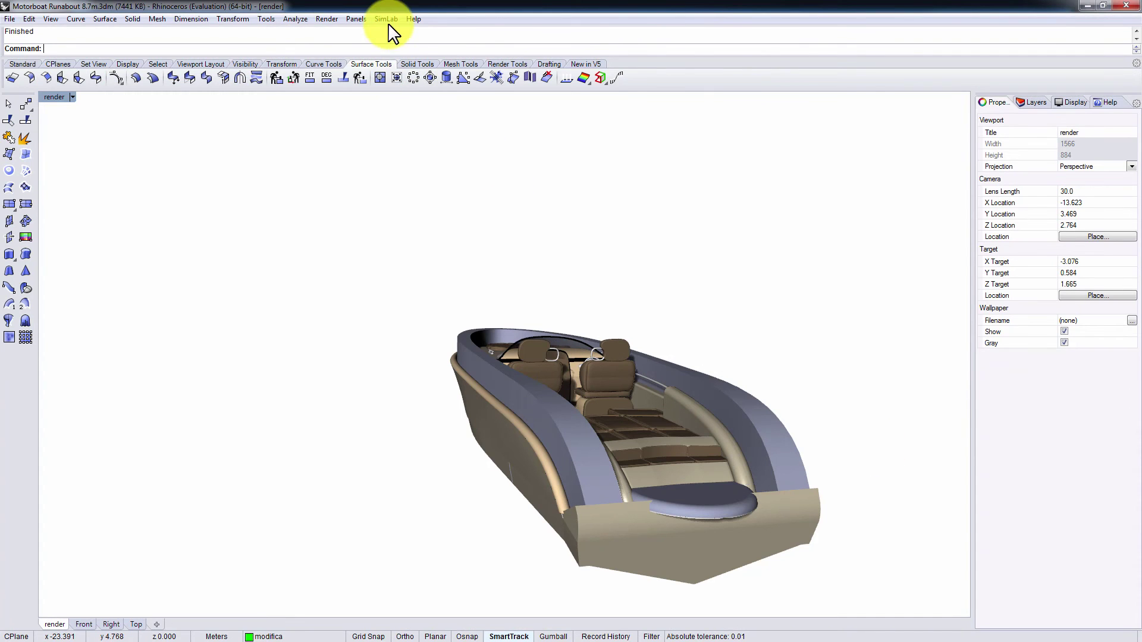
Step: Run SimLab > Composer Integration > Update to resend the boat model
{"action": "left_click", "coordinate": [386, 19]}
{"action": "mouse_move", "coordinate": [410, 34]}
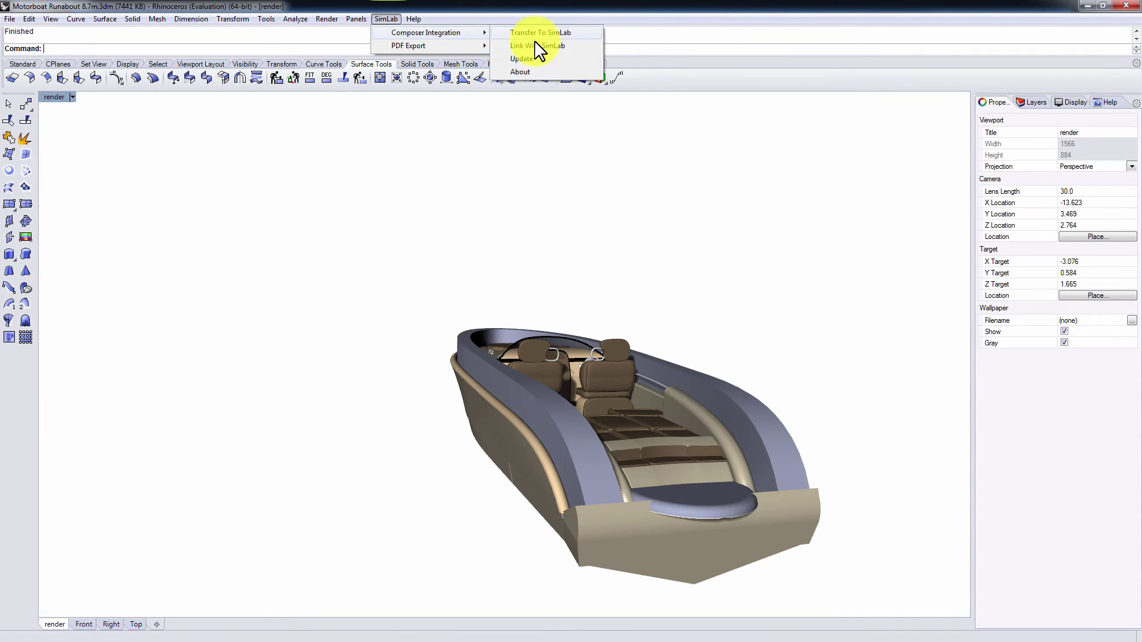
{"action": "left_click", "coordinate": [542, 62]}
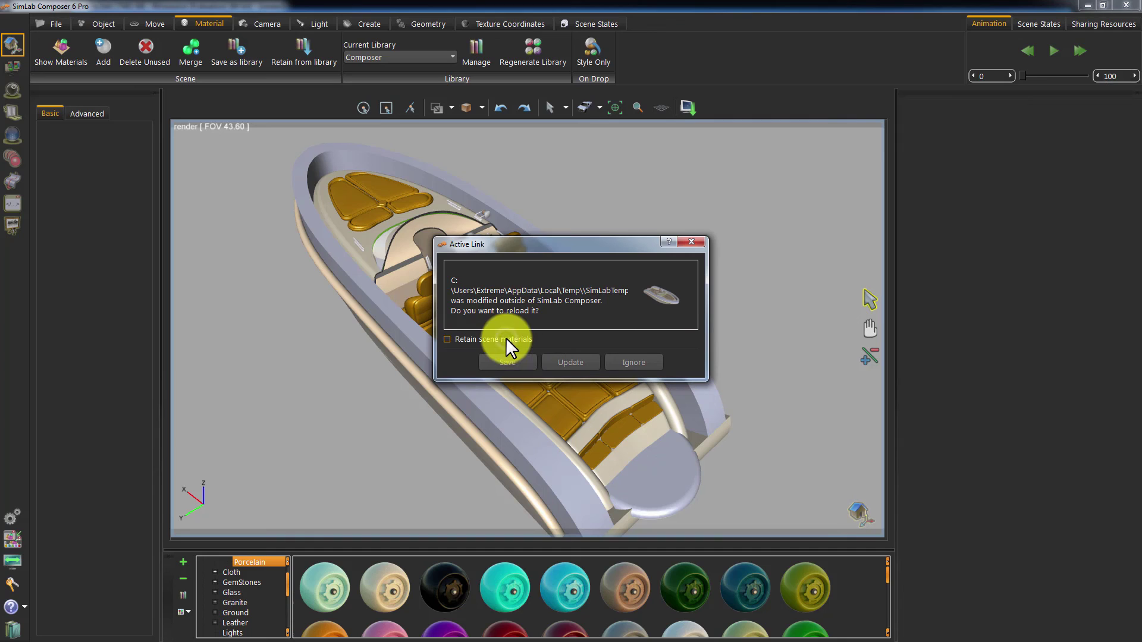
Step: Update the linked boat with 'Retain scene materials' off and confirm the seats are brown Smooth_sedile again
{"action": "left_click", "coordinate": [558, 355]}
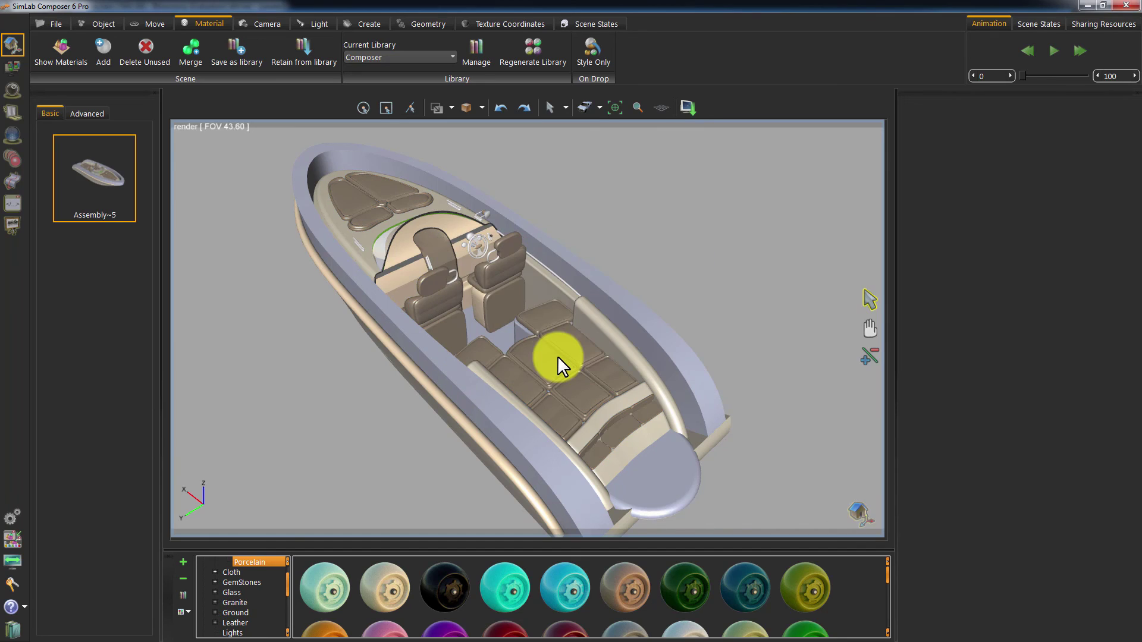
{"action": "left_click", "coordinate": [553, 357]}
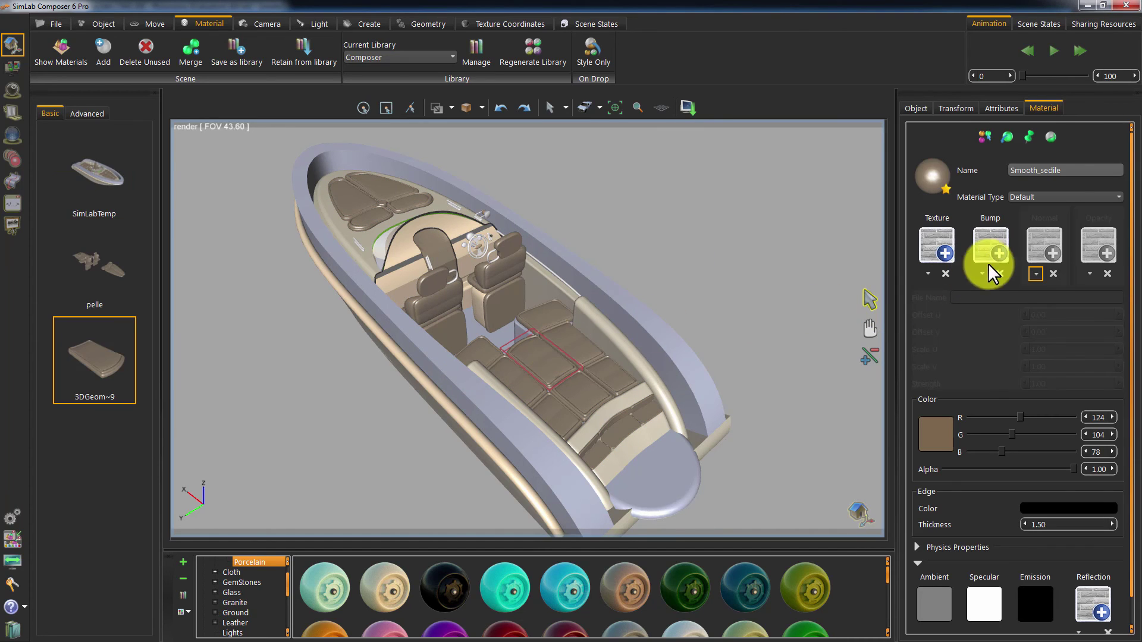
{"action": "left_click", "coordinate": [699, 241]}
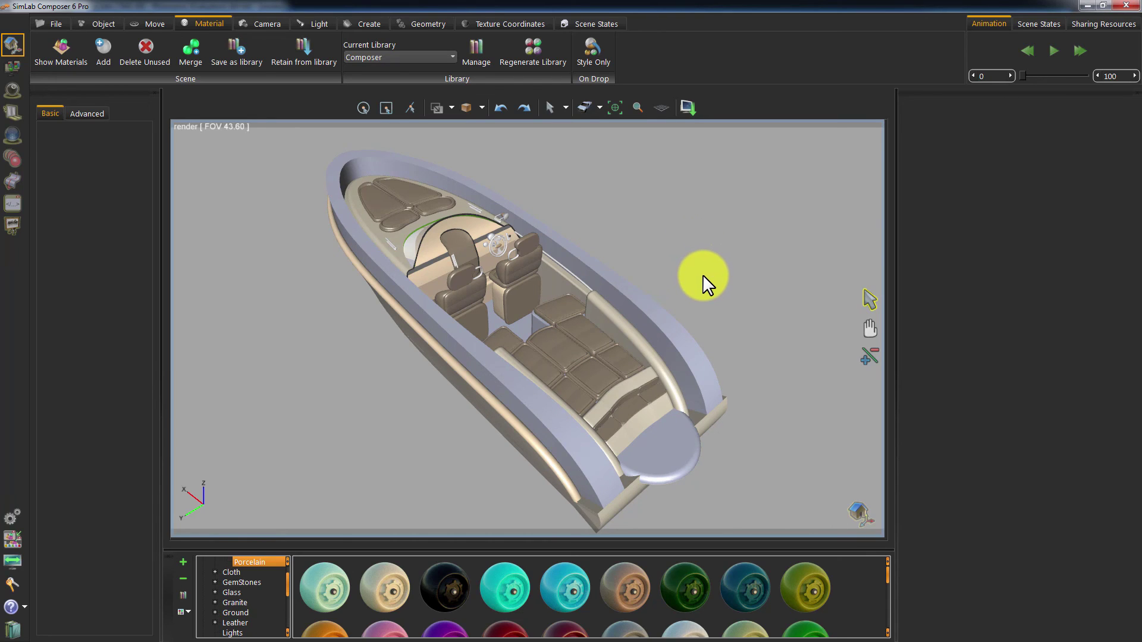
{"action": "left_click_drag", "start_coordinate": [697, 272], "coordinate": [707, 273]}
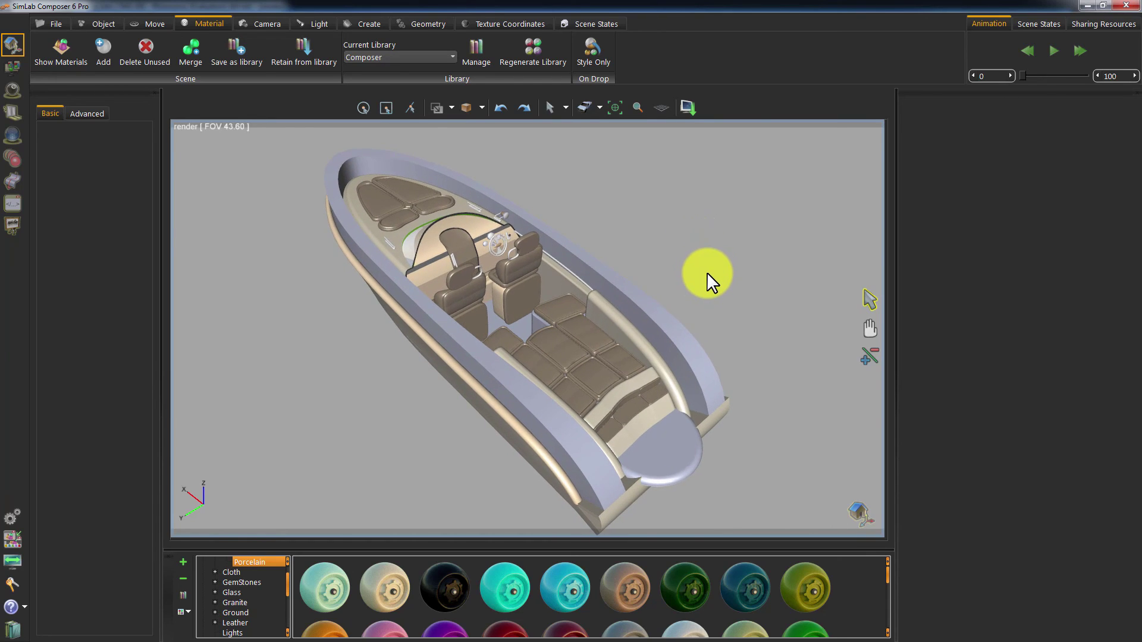